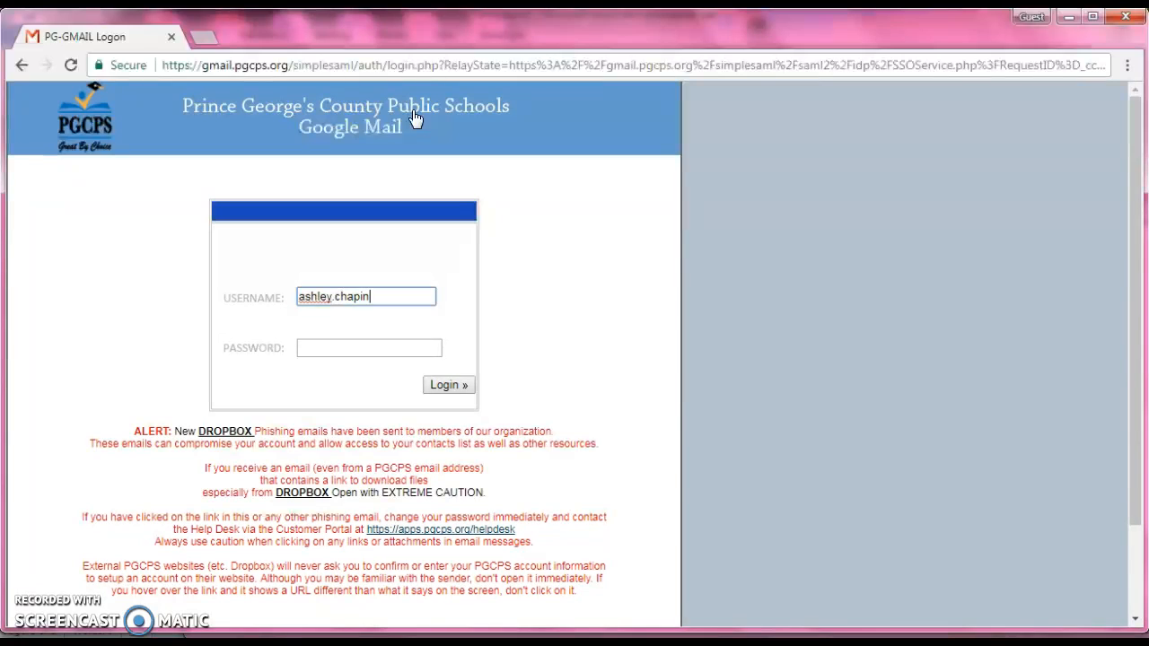
# Sign in to the school Google Mail account and open the Spam folder.
pyautogui.press('Return')
pyautogui.click(1074, 219)
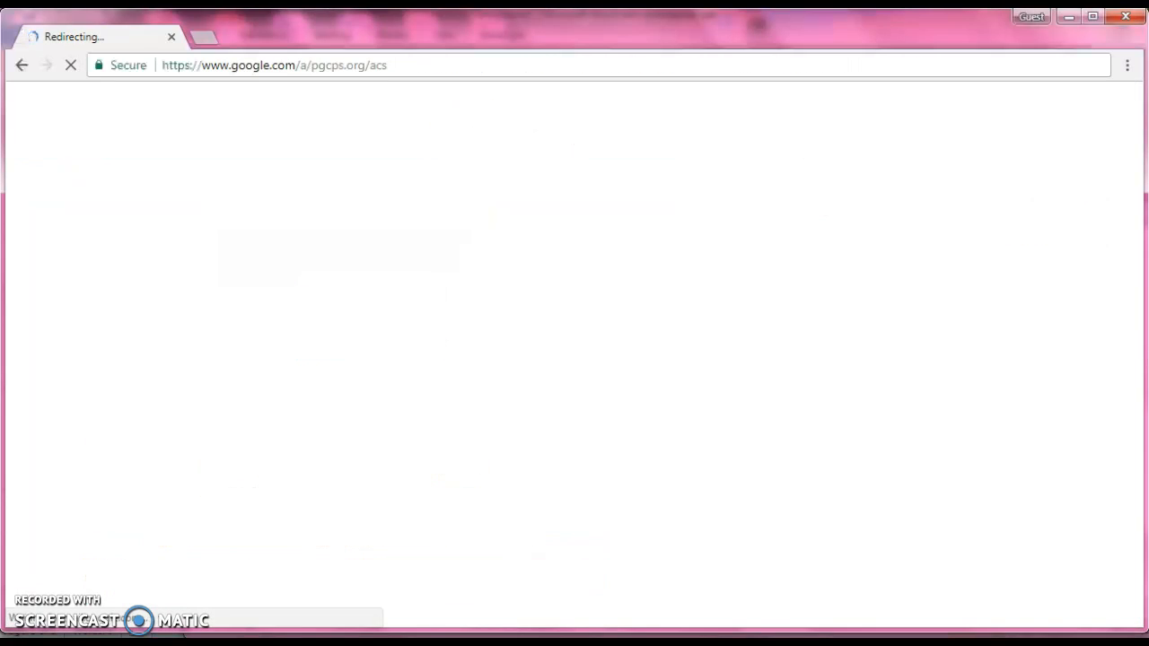
pyautogui.hotkey('alt', 'Tab')
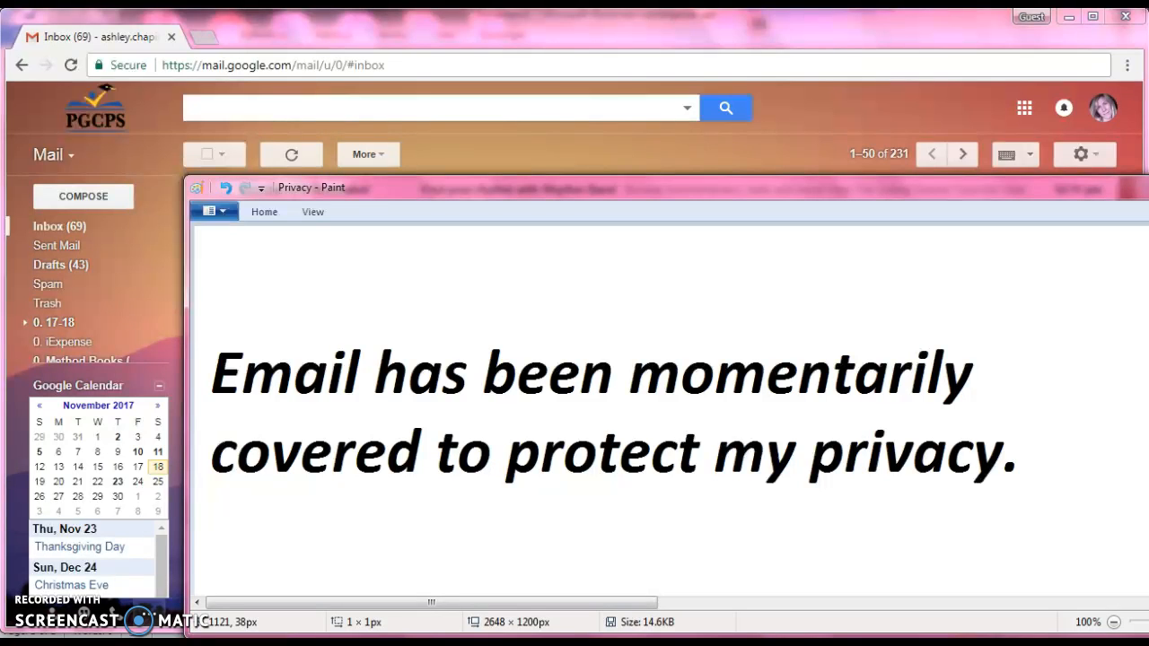
pyautogui.click(44, 286)
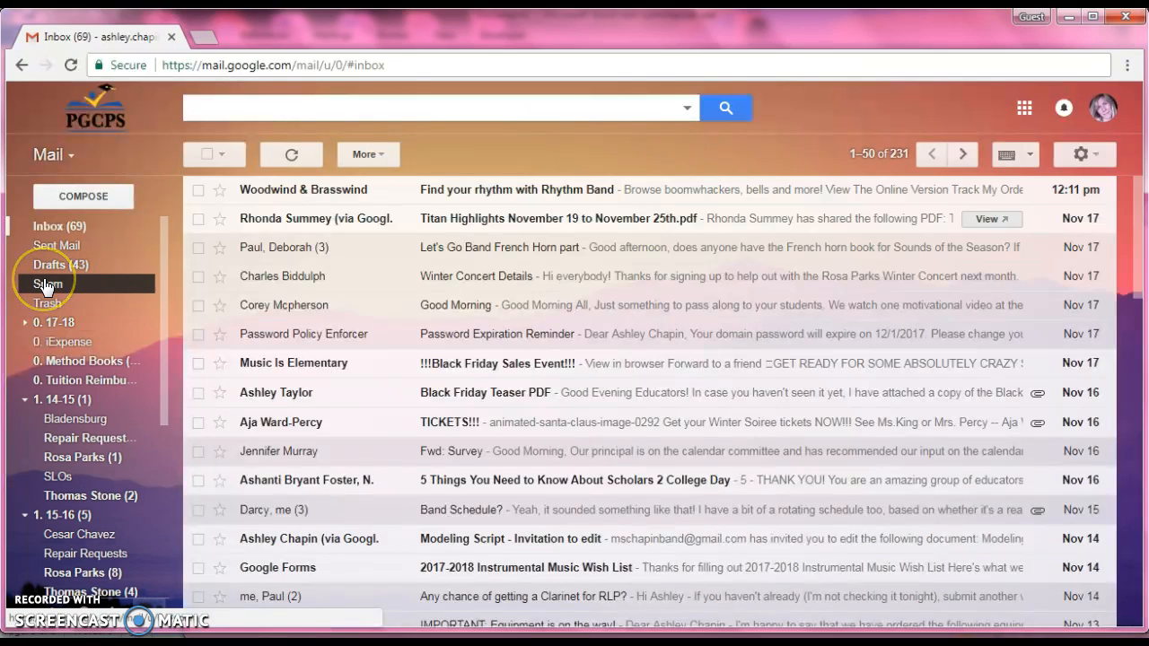
# Switch to Google Drive and create a new blank Google Form.
pyautogui.click(1024, 107)
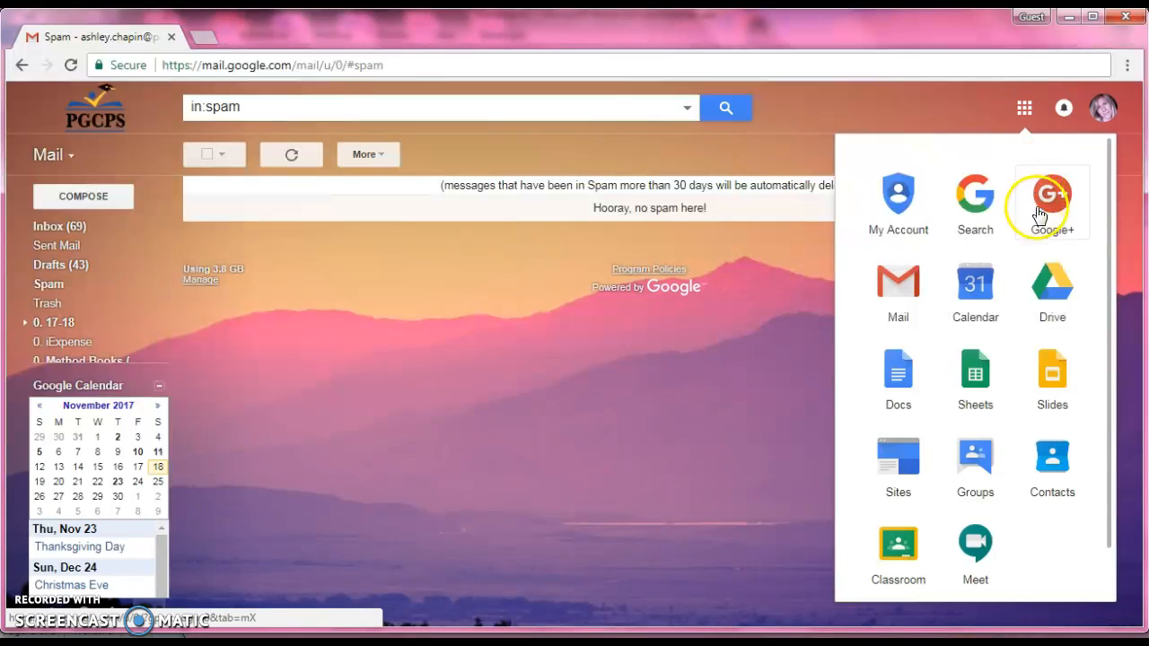
pyautogui.click(1054, 297)
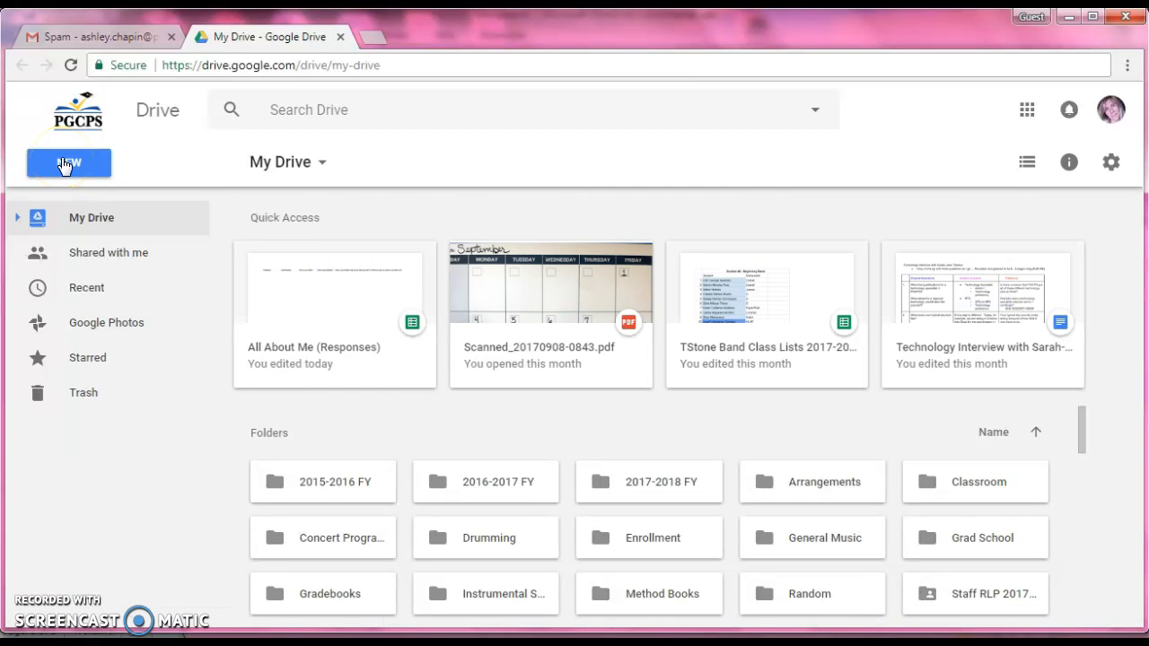
pyautogui.click(63, 165)
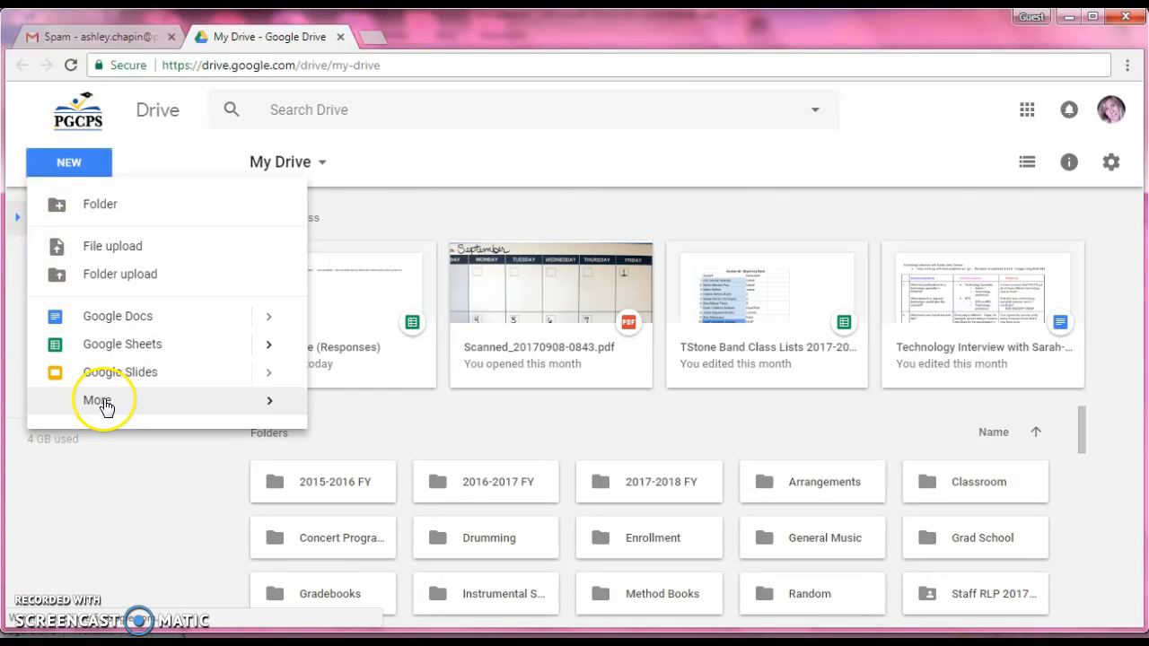
pyautogui.moveTo(105, 405)
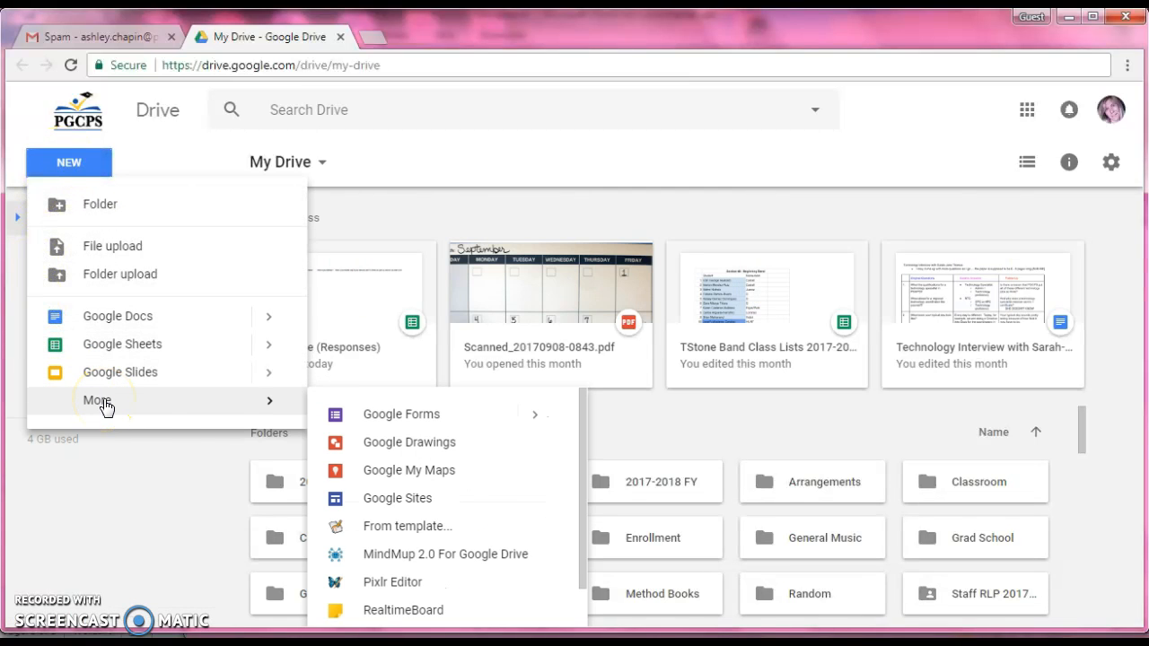
pyautogui.click(356, 416)
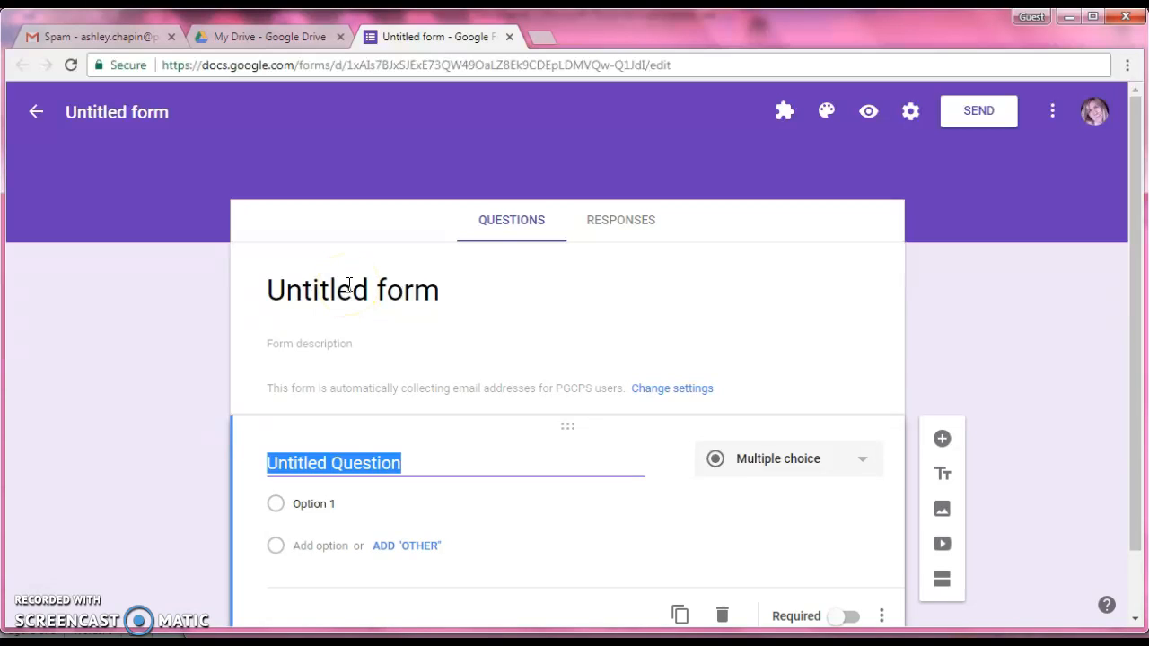
# Title the form "All About Me".
pyautogui.click(349, 285)
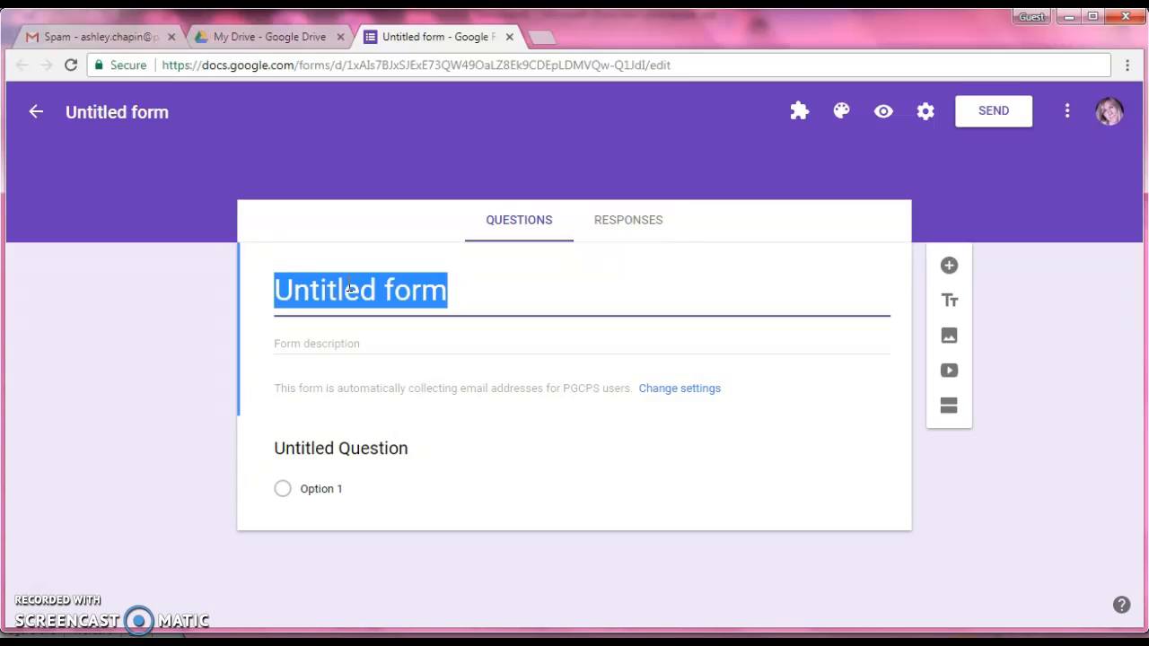
pyautogui.write('Ash')
pyautogui.press('BackSpace')
pyautogui.press('BackSpace')
pyautogui.write('ll A')
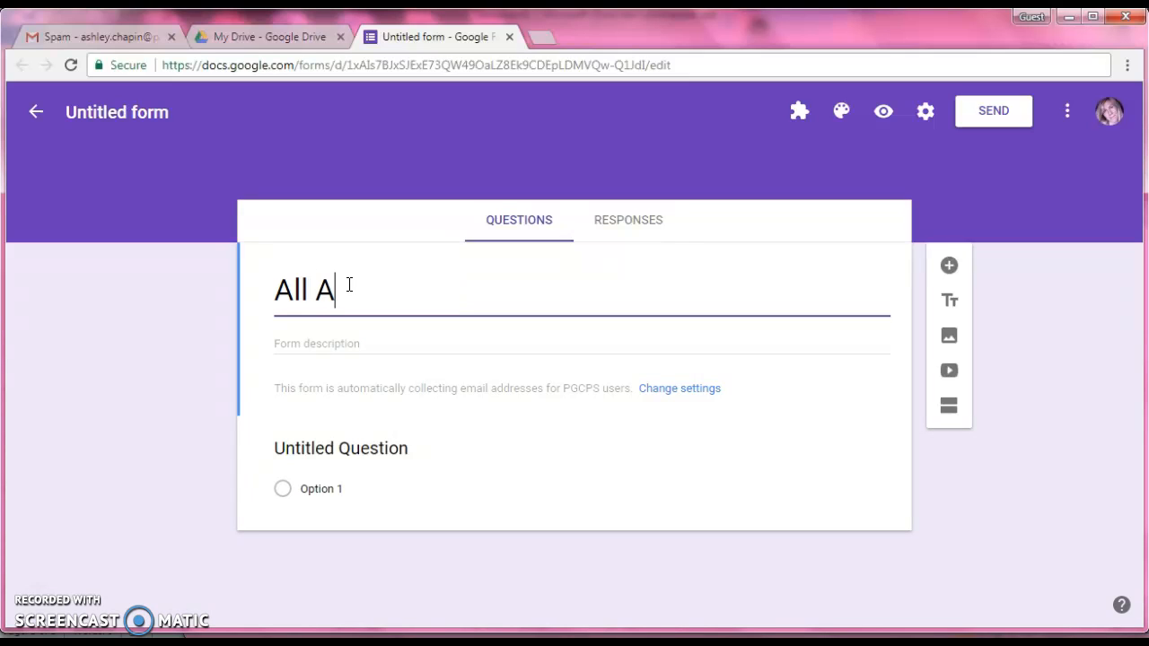
pyautogui.write('bout Me')
# Enter the form description "Please fill out the form below to tell me about yourself.".
pyautogui.click(329, 336)
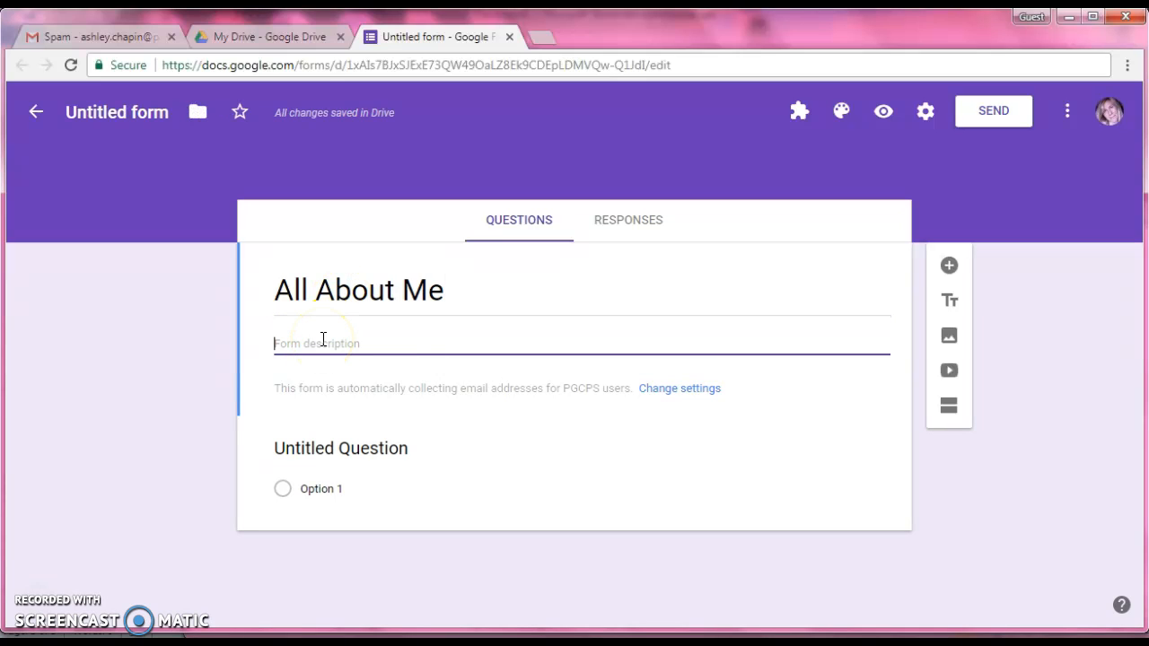
pyautogui.write('Please fill out the form below to tell me about yourself.')
pyautogui.click(207, 470)
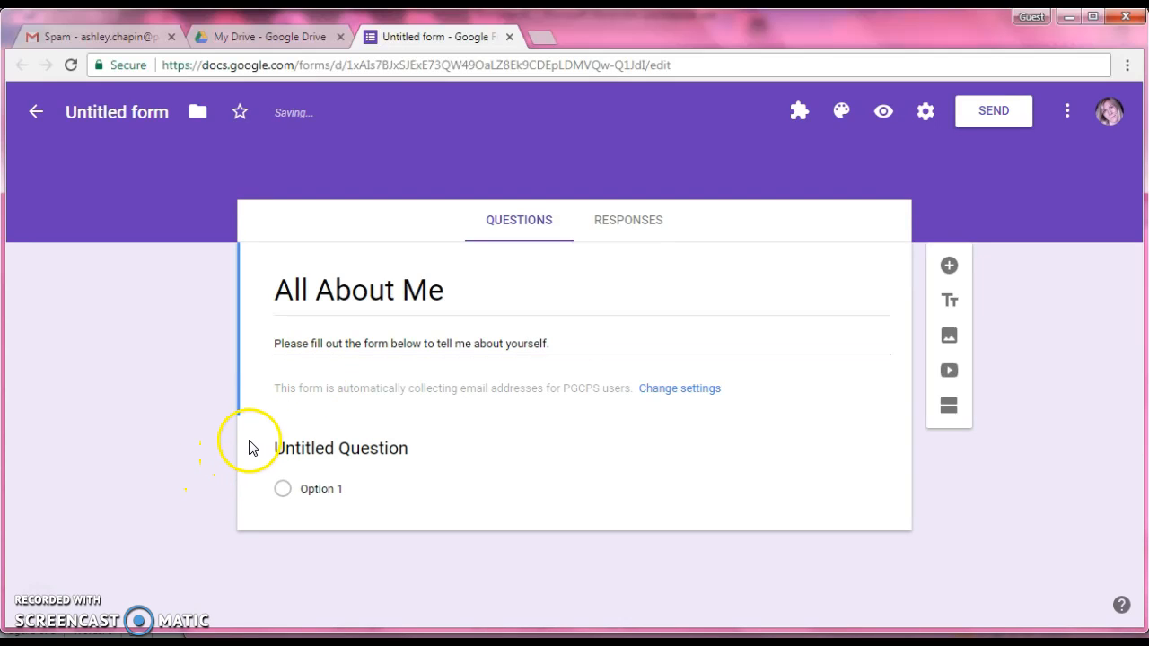
# Word the first question "What is your name?" and make it a short answer question.
pyautogui.click(304, 446)
pyautogui.write('What is you rnam')
pyautogui.press('BackSpace')
pyautogui.press('BackSpace')
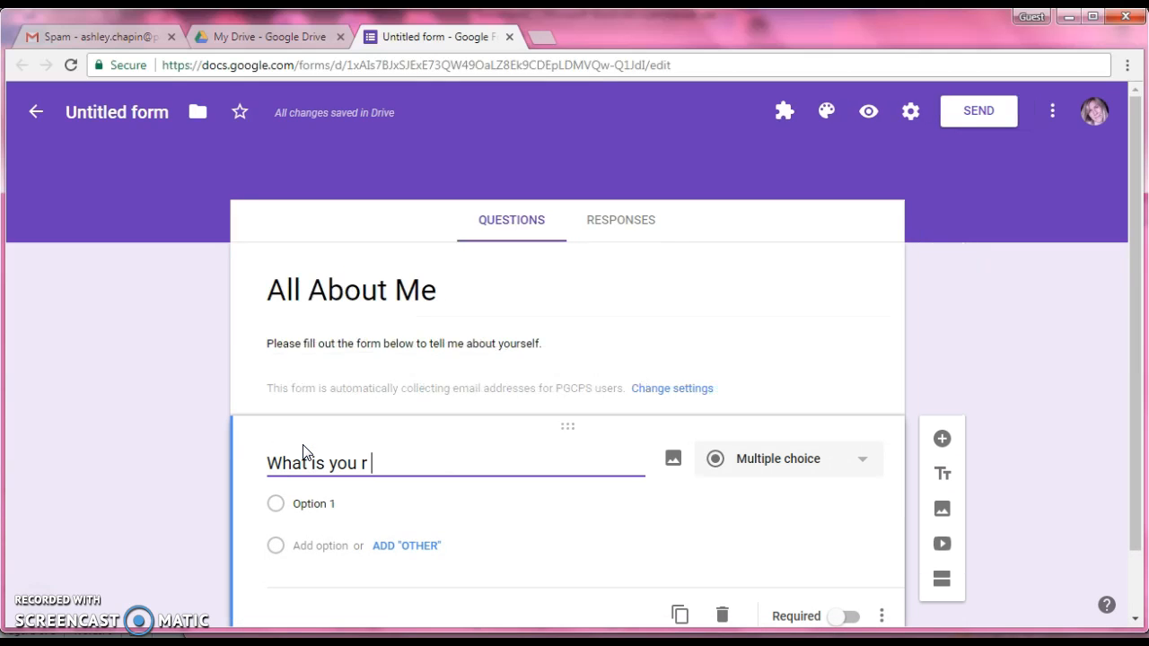
pyautogui.write('name?')
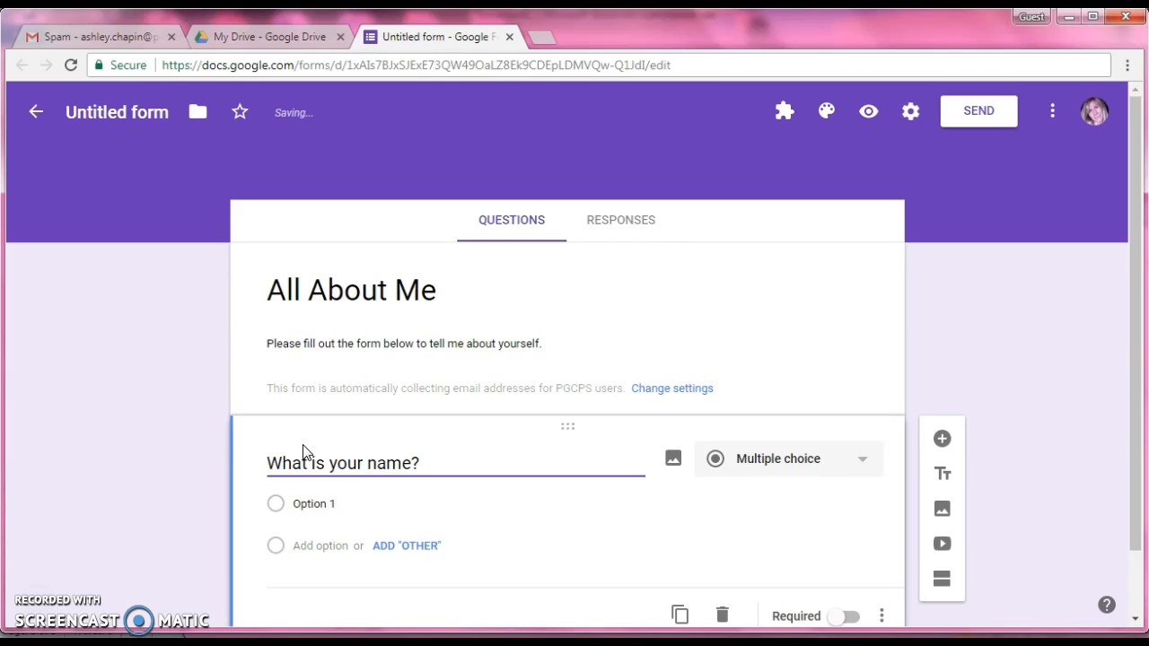
pyautogui.click(719, 458)
pyautogui.click(716, 437)
pyautogui.click(817, 459)
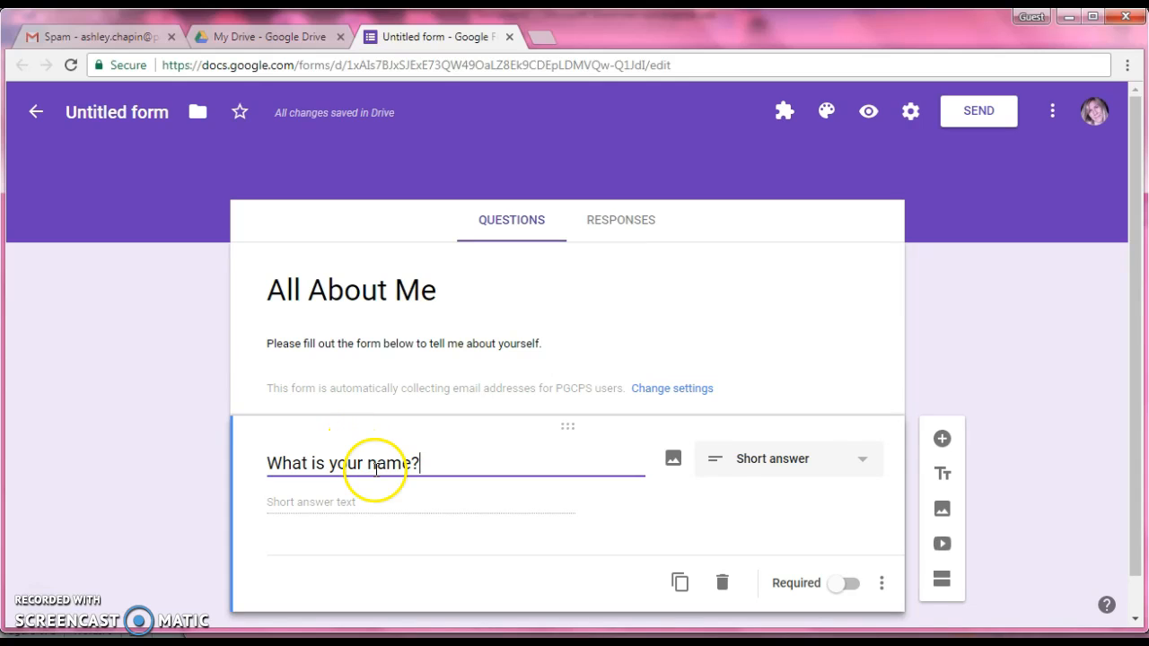
pyautogui.click(1040, 437)
# Start adding an image below the name question and search Google images for "months".
pyautogui.moveTo(1128, 371); pyautogui.dragTo(1124, 430)
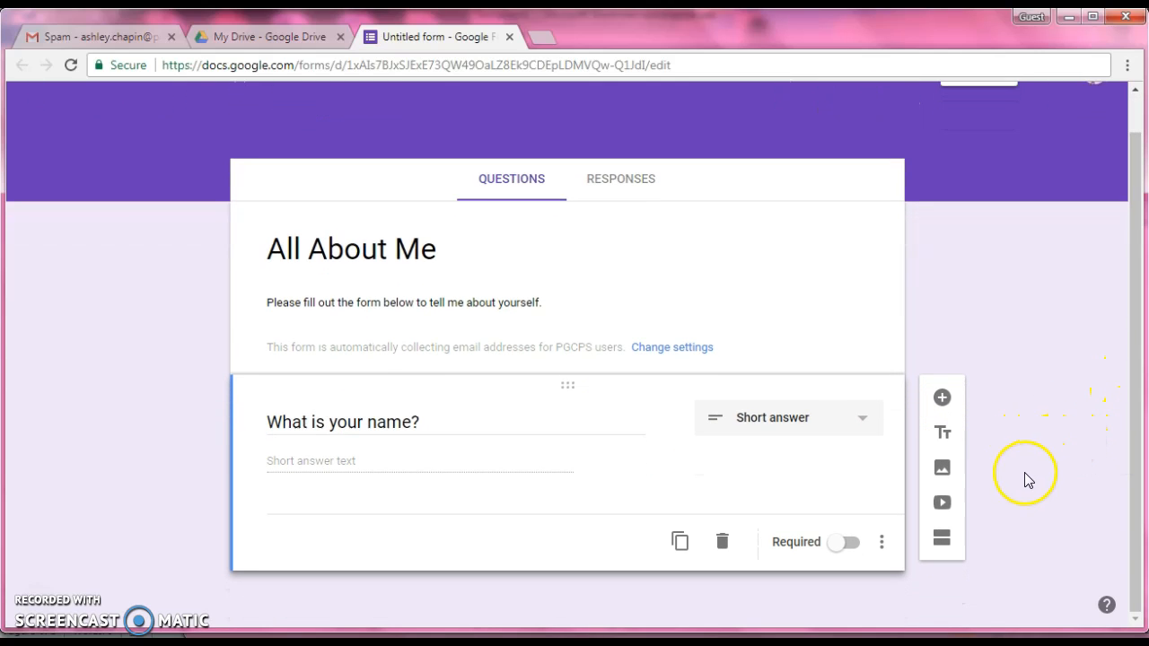
pyautogui.click(942, 469)
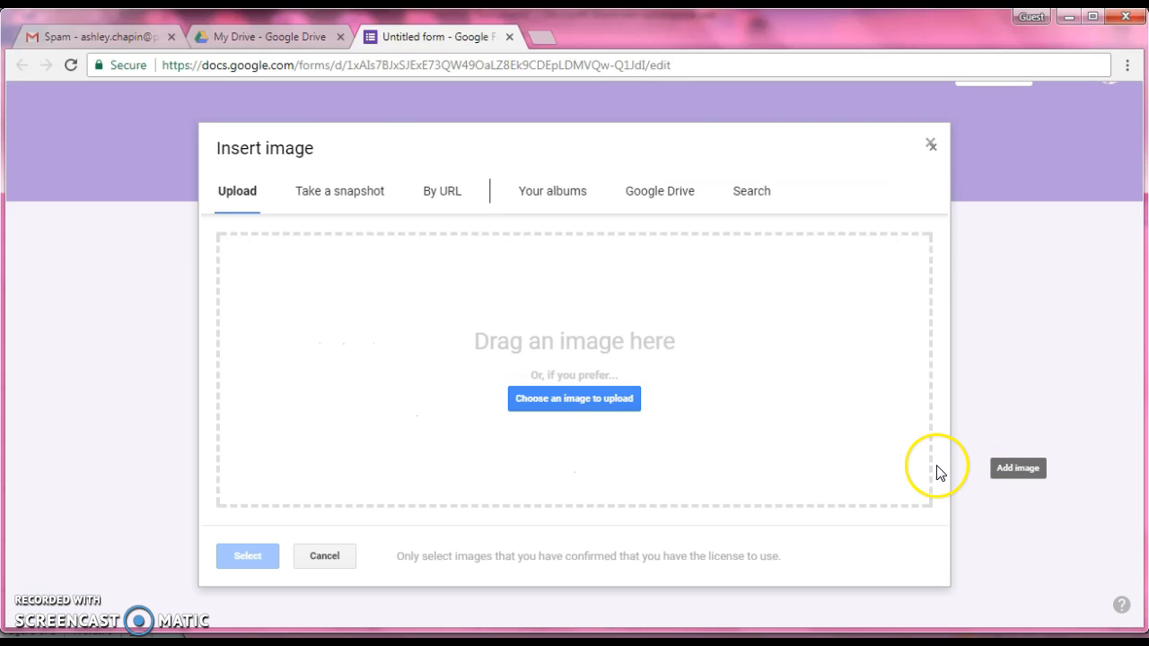
pyautogui.click(751, 193)
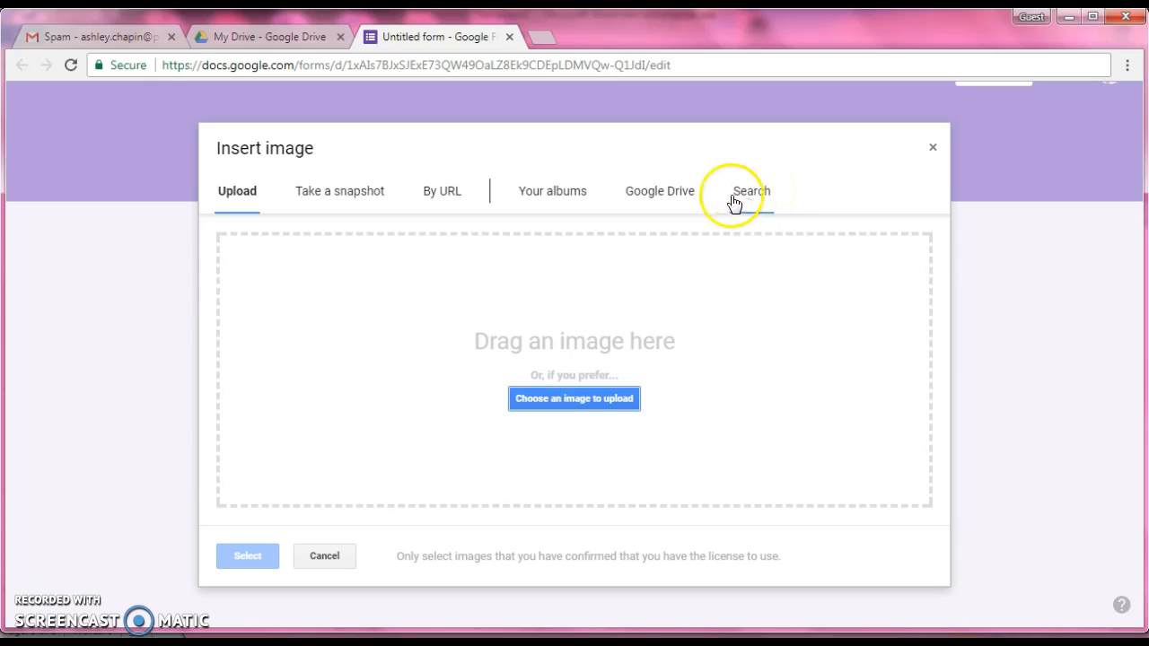
pyautogui.click(308, 241)
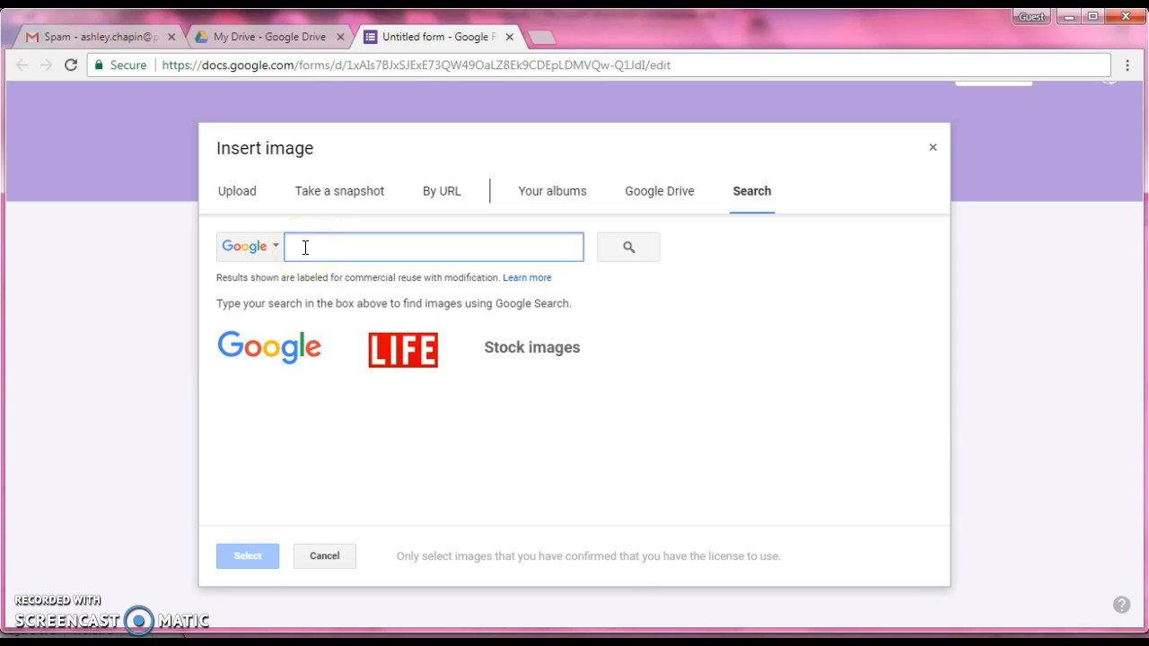
pyautogui.write('math')
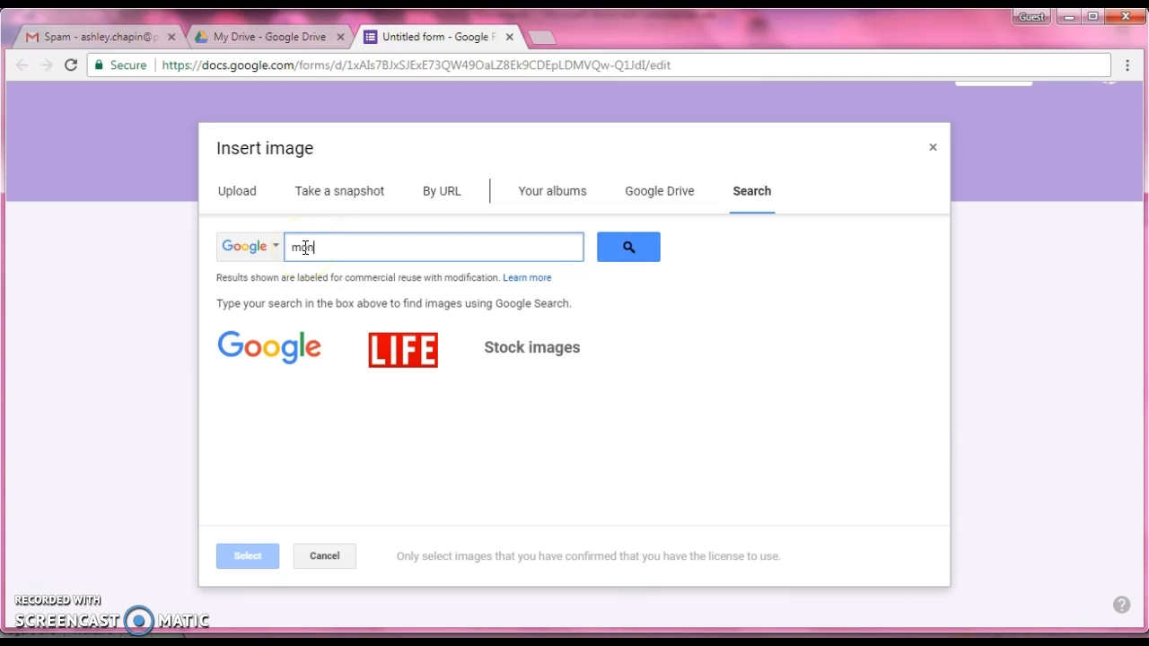
pyautogui.write('hs')
pyautogui.press('Return')
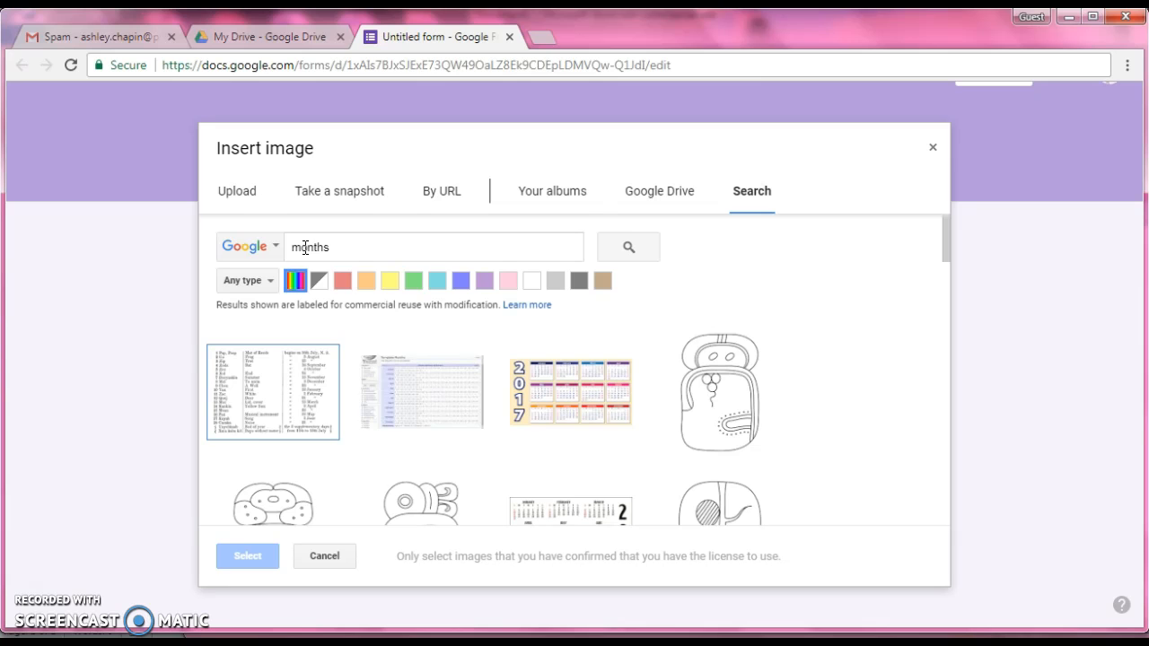
# Insert the image of twelve colored calendar month icons from the search results into the form.
pyautogui.moveTo(946, 241); pyautogui.dragTo(949, 320)
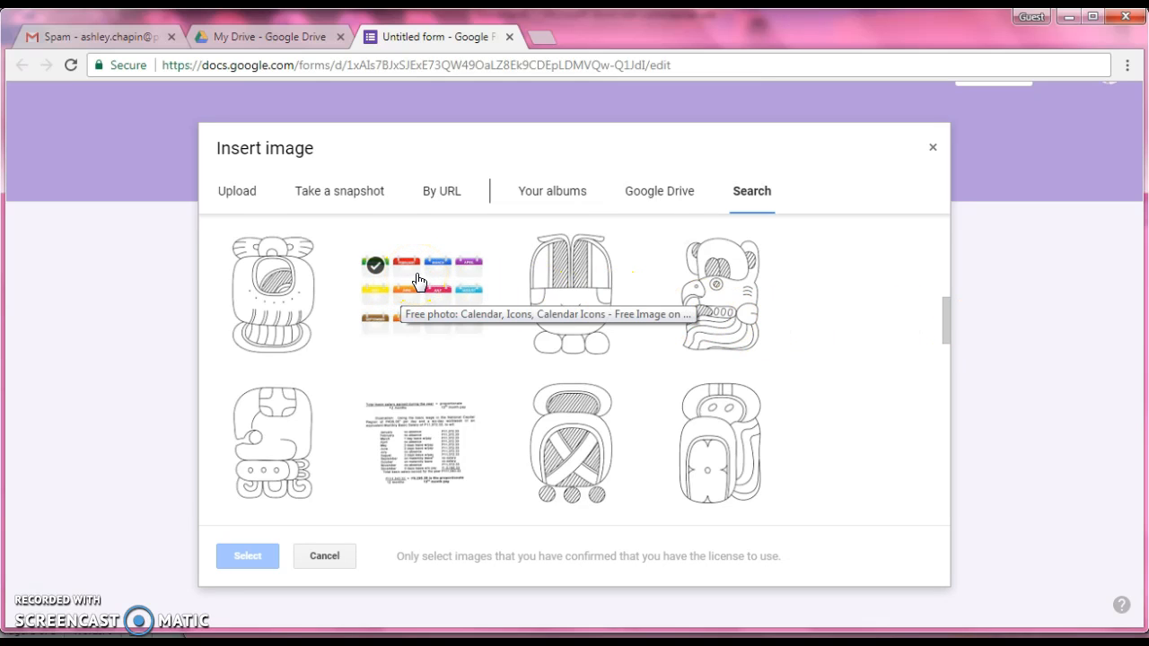
pyautogui.click(395, 304)
pyautogui.click(247, 556)
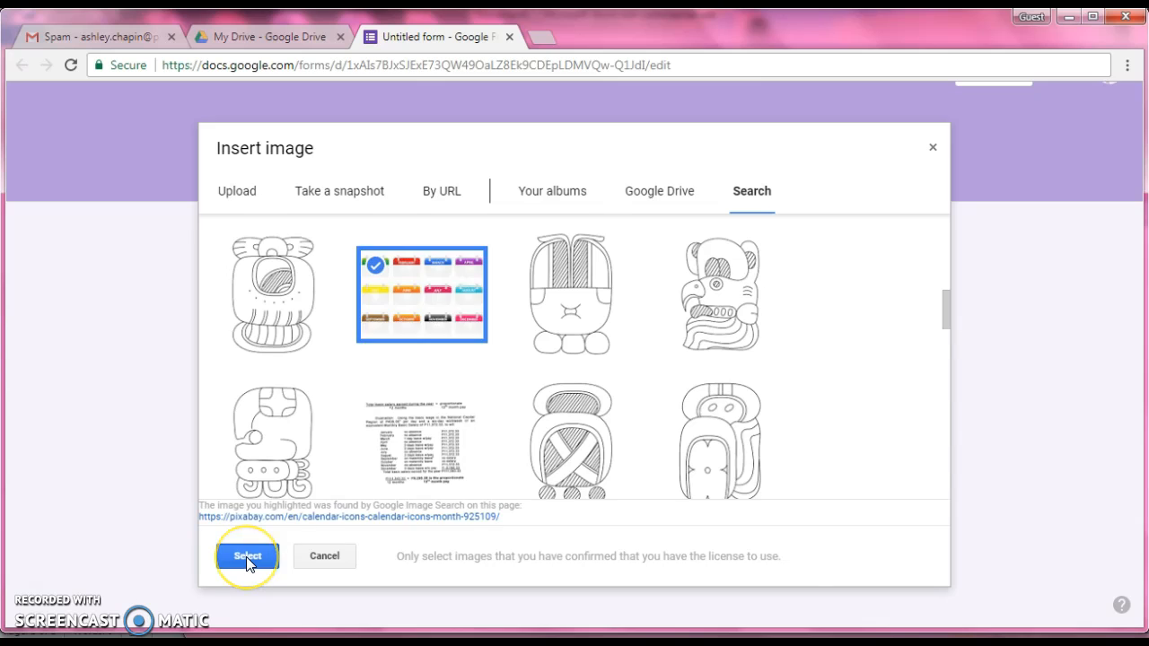
# Title the inserted calendar image "Months of the Year".
pyautogui.moveTo(1136, 241); pyautogui.dragTo(1129, 416)
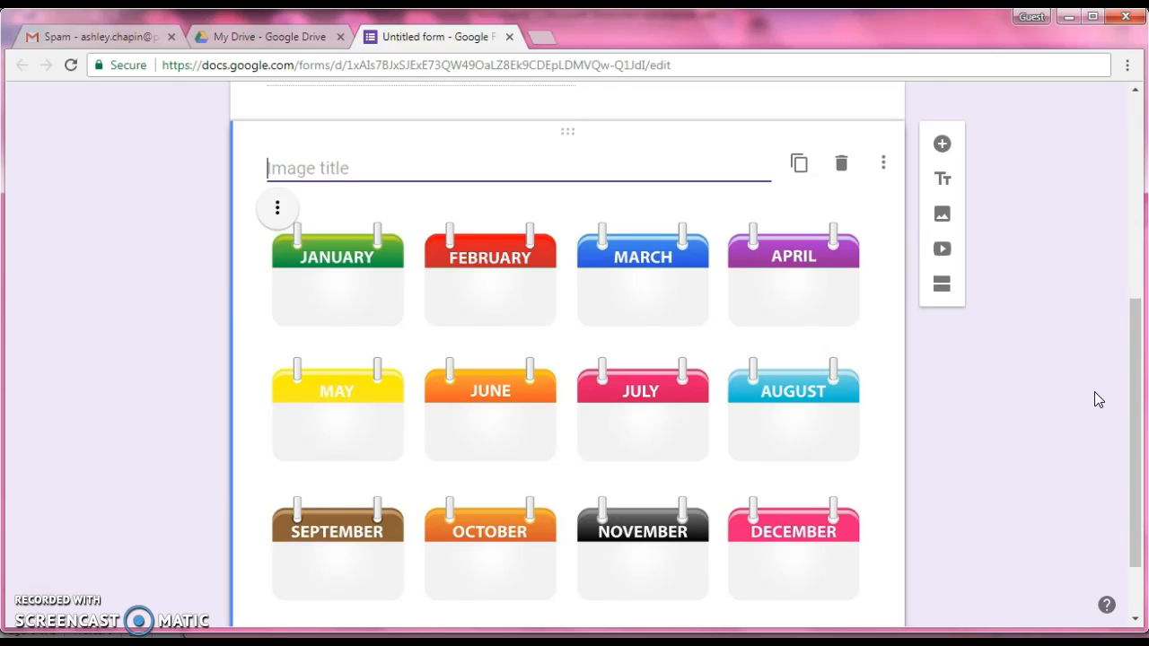
pyautogui.write('Mon')
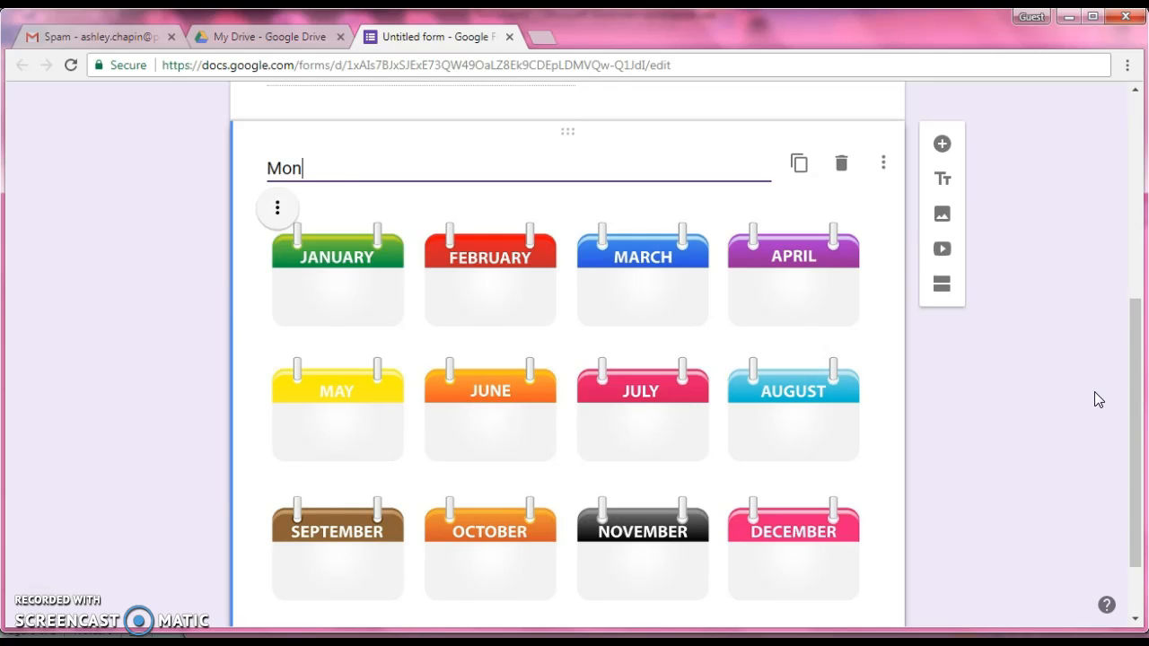
pyautogui.write('ths of the Year')
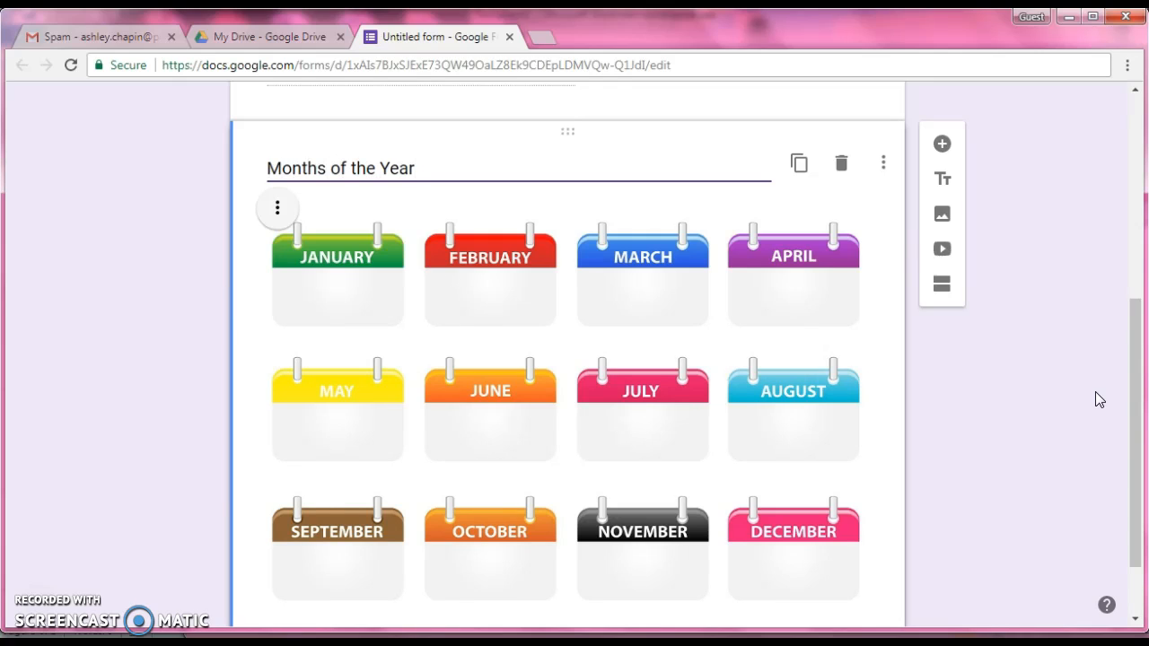
# Add the question "What is your birthday?" below the calendar image and make it a short answer question.
pyautogui.moveTo(1129, 419); pyautogui.dragTo(1131, 458)
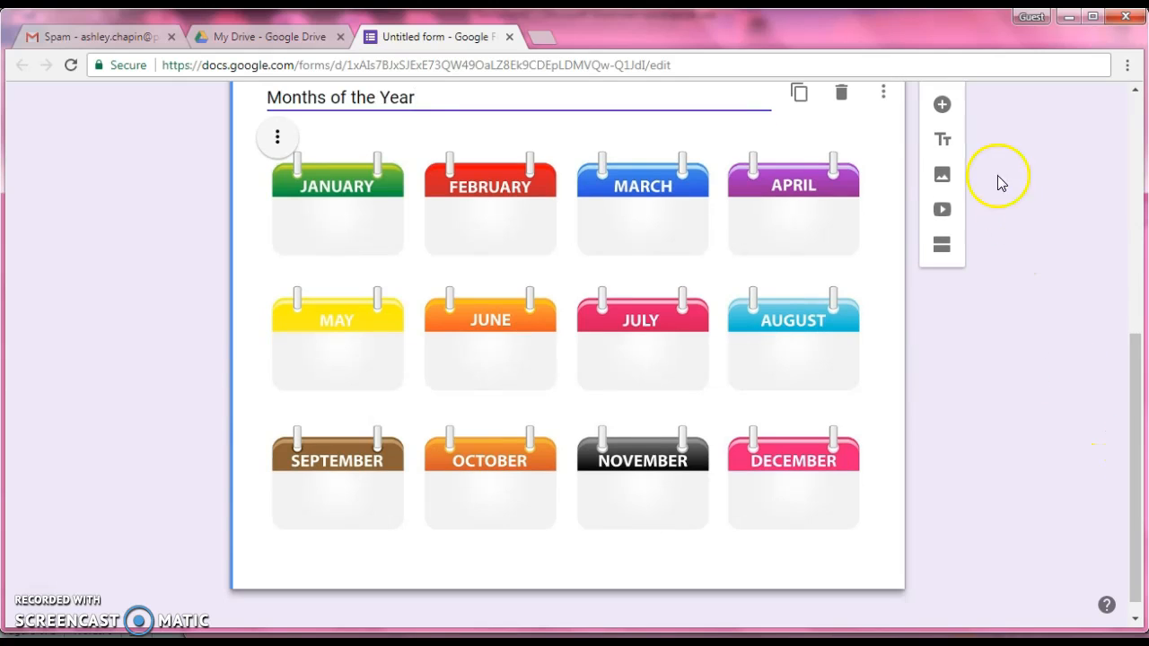
pyautogui.click(940, 107)
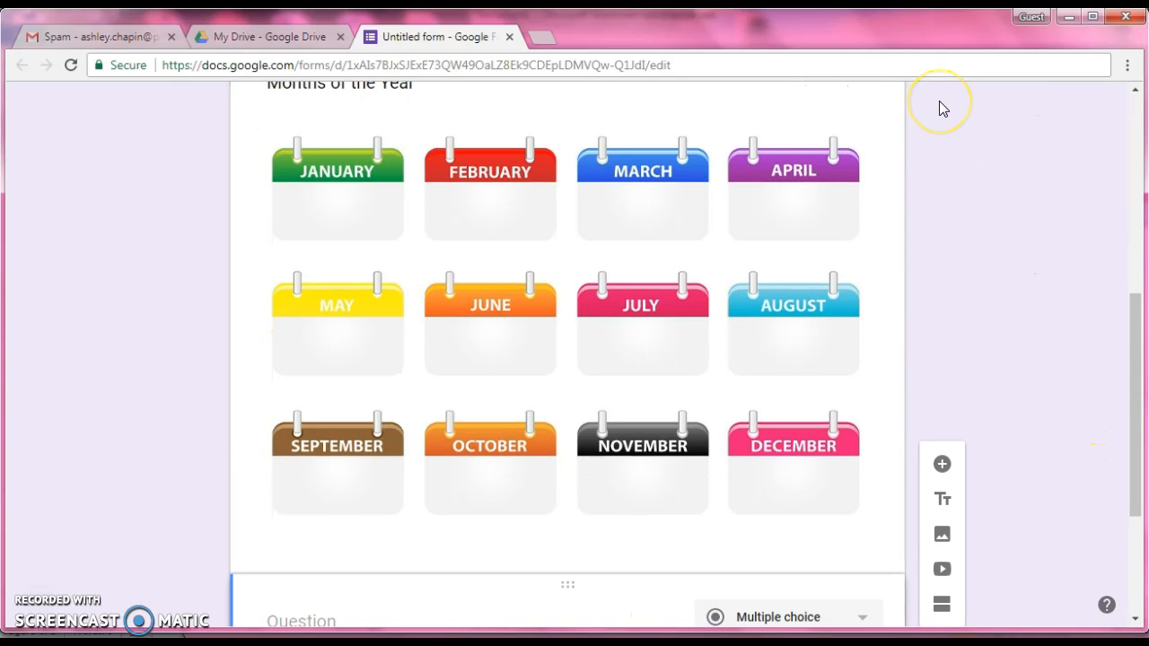
pyautogui.moveTo(1128, 351); pyautogui.dragTo(1138, 433)
pyautogui.write('What is your ')
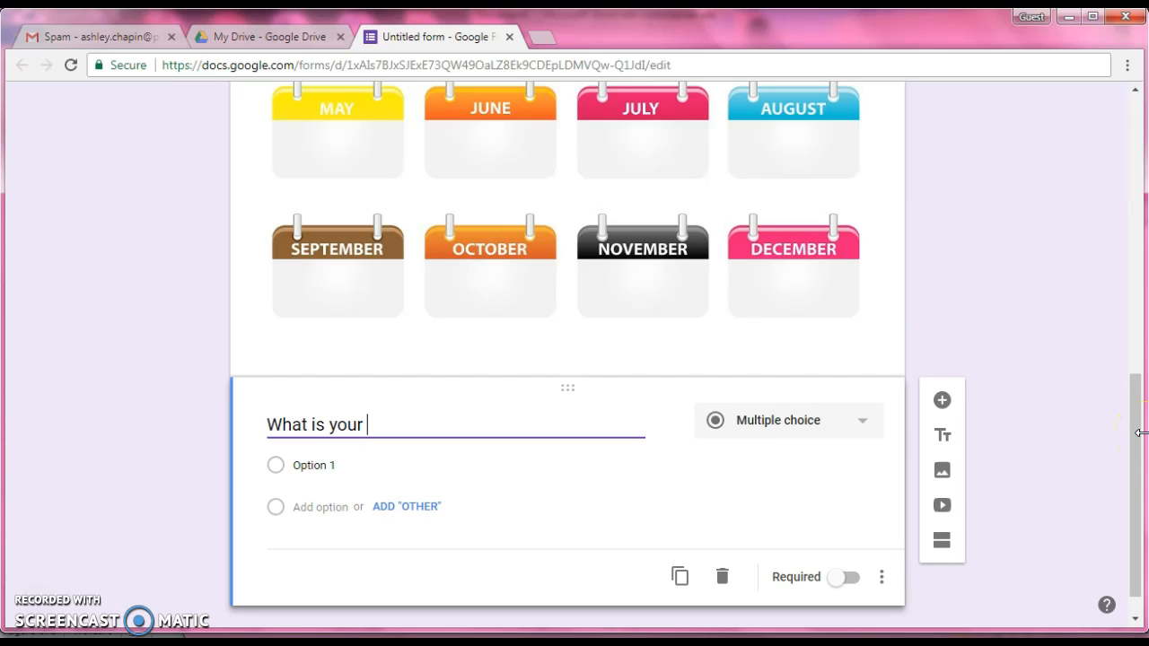
pyautogui.write('birthday?')
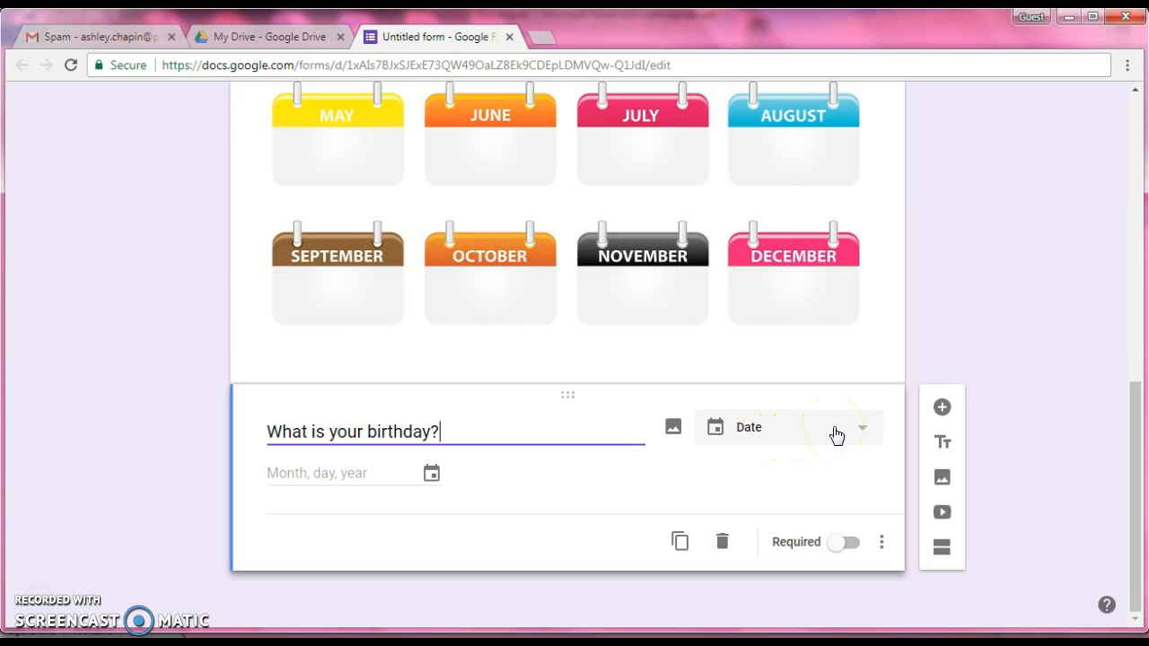
pyautogui.click(836, 436)
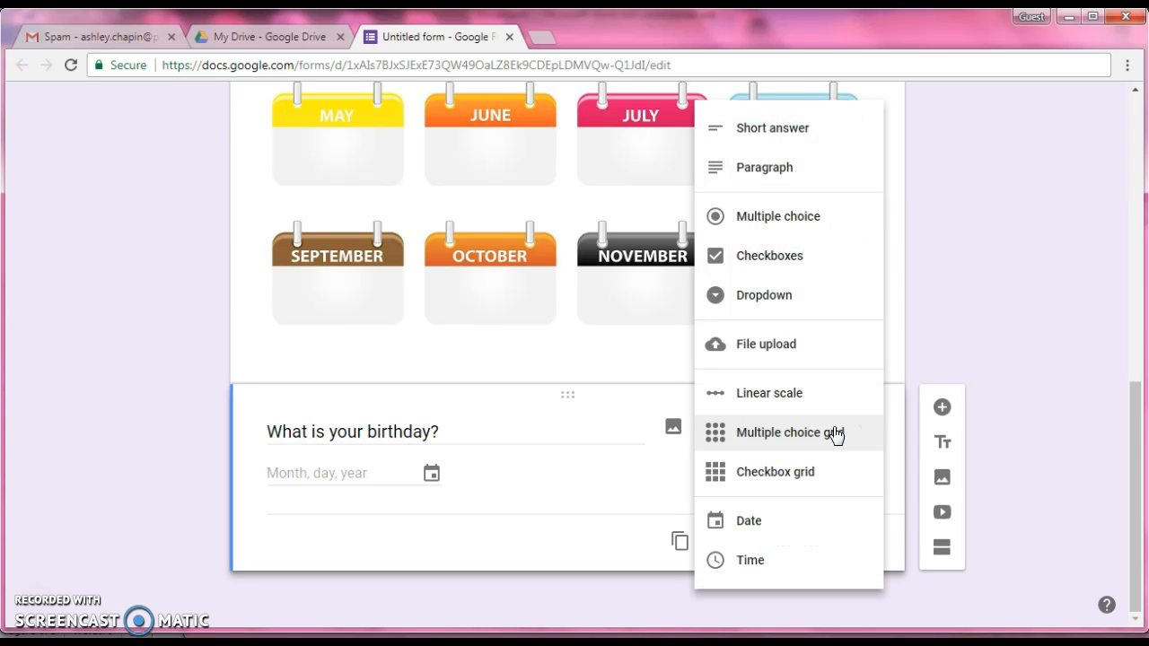
pyautogui.click(806, 134)
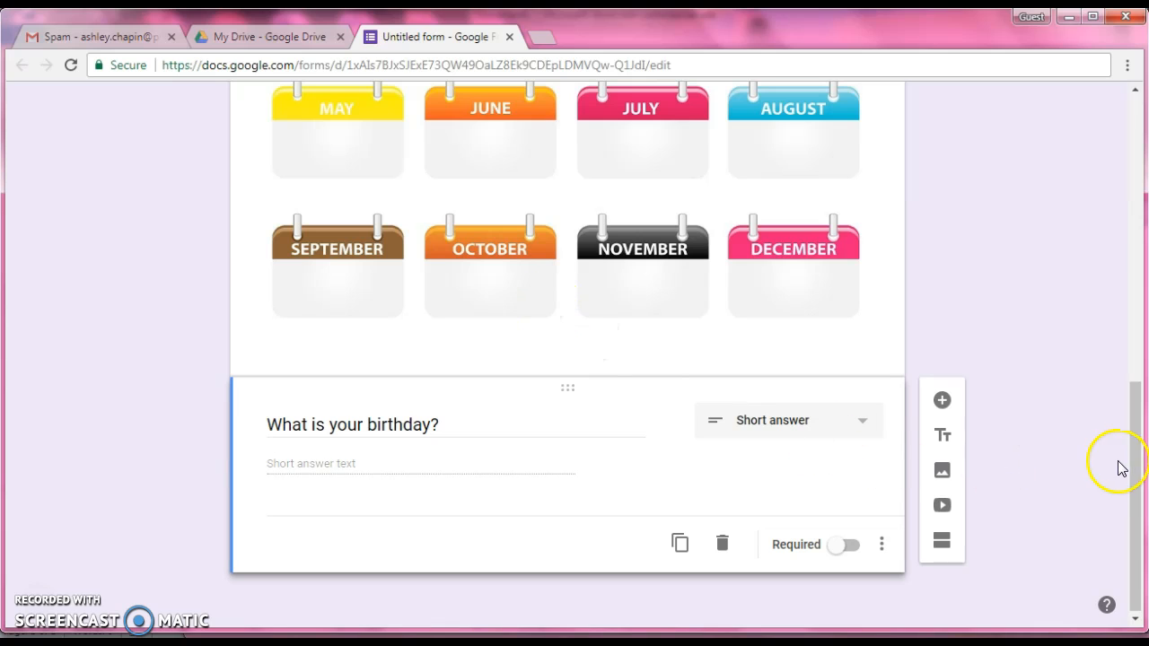
# Start adding a video below the birthday question and search YouTube for "subjects in elementary school".
pyautogui.moveTo(1137, 430); pyautogui.dragTo(1138, 494)
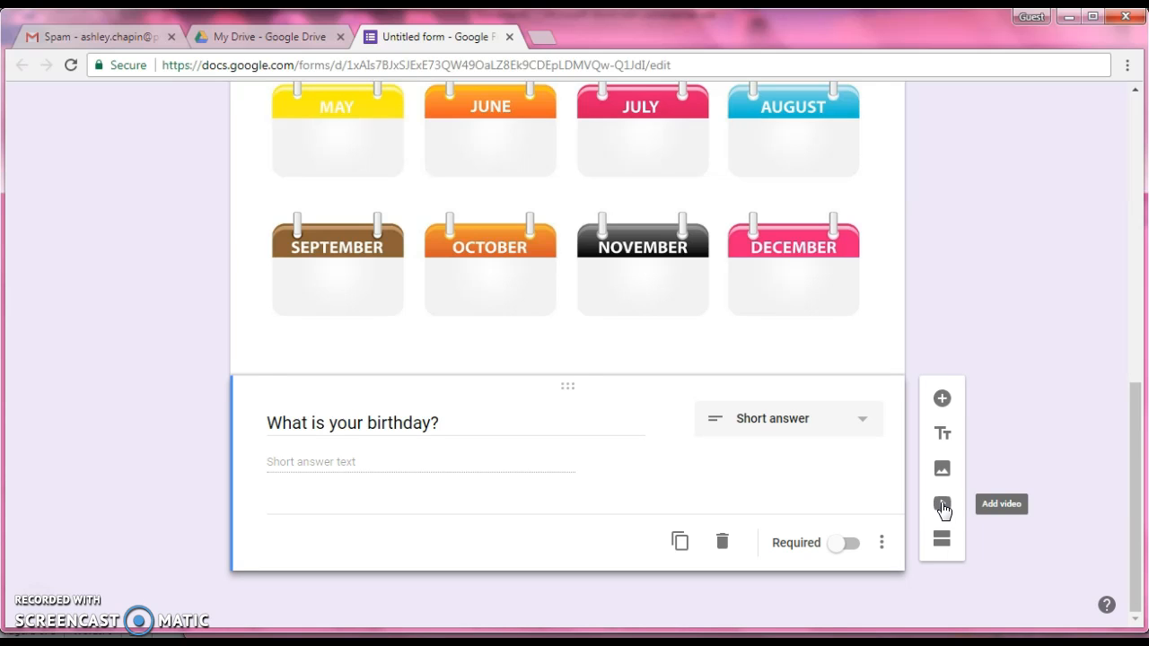
pyautogui.click(943, 507)
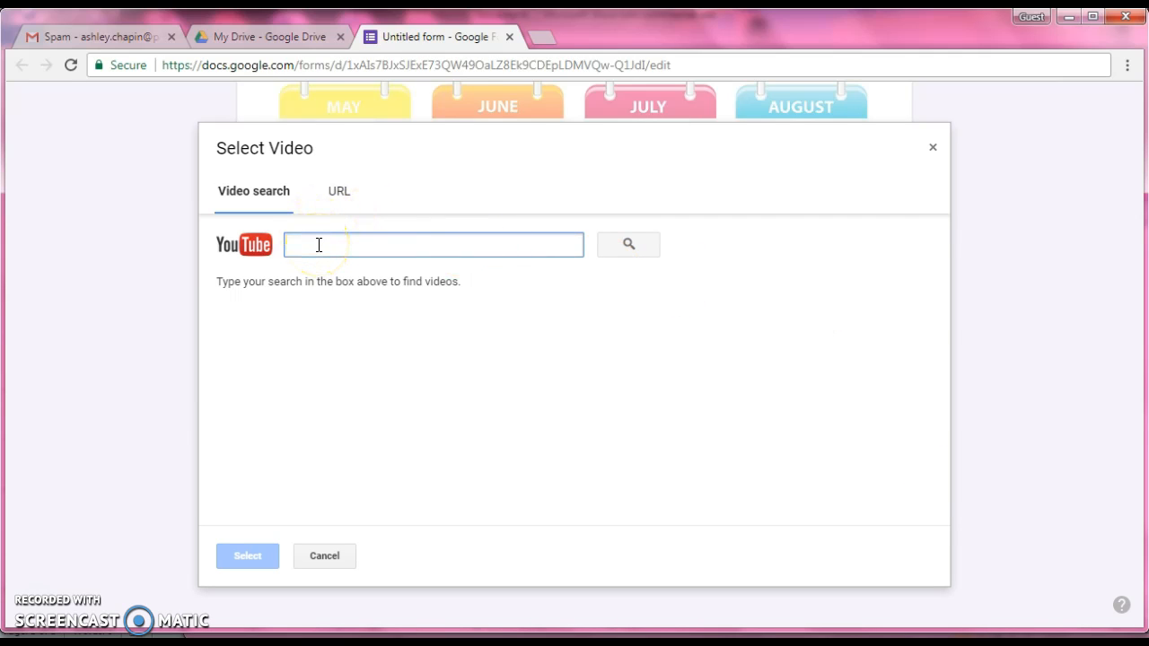
pyautogui.write('subjects in elementary schoo')
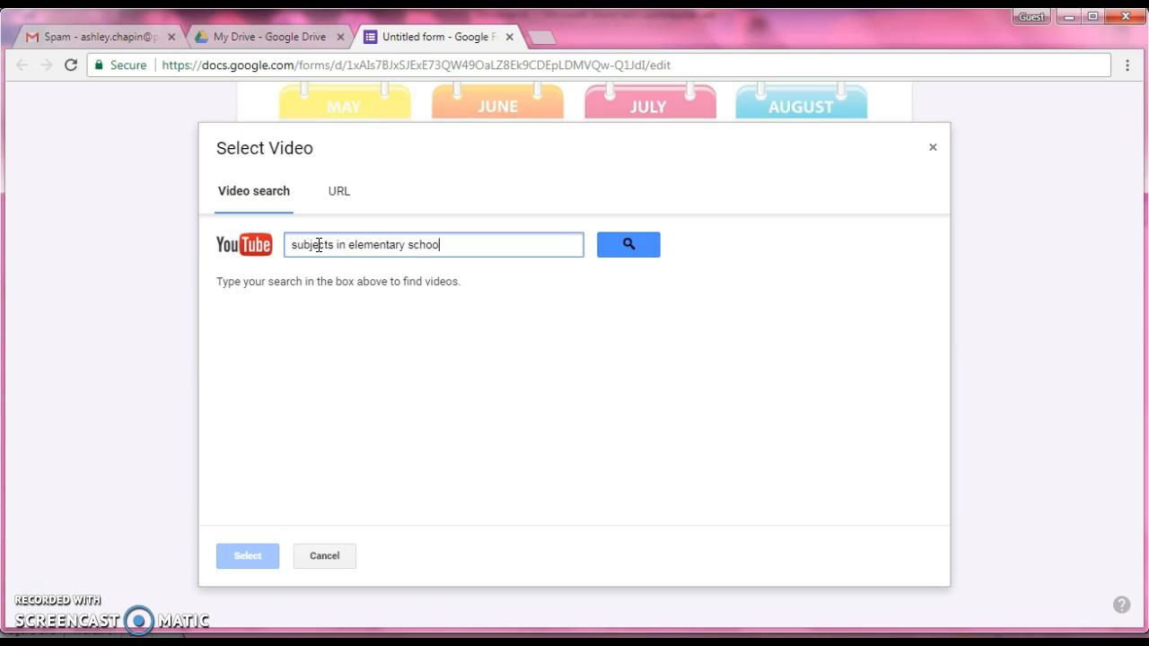
pyautogui.write('l')
pyautogui.press('Return')
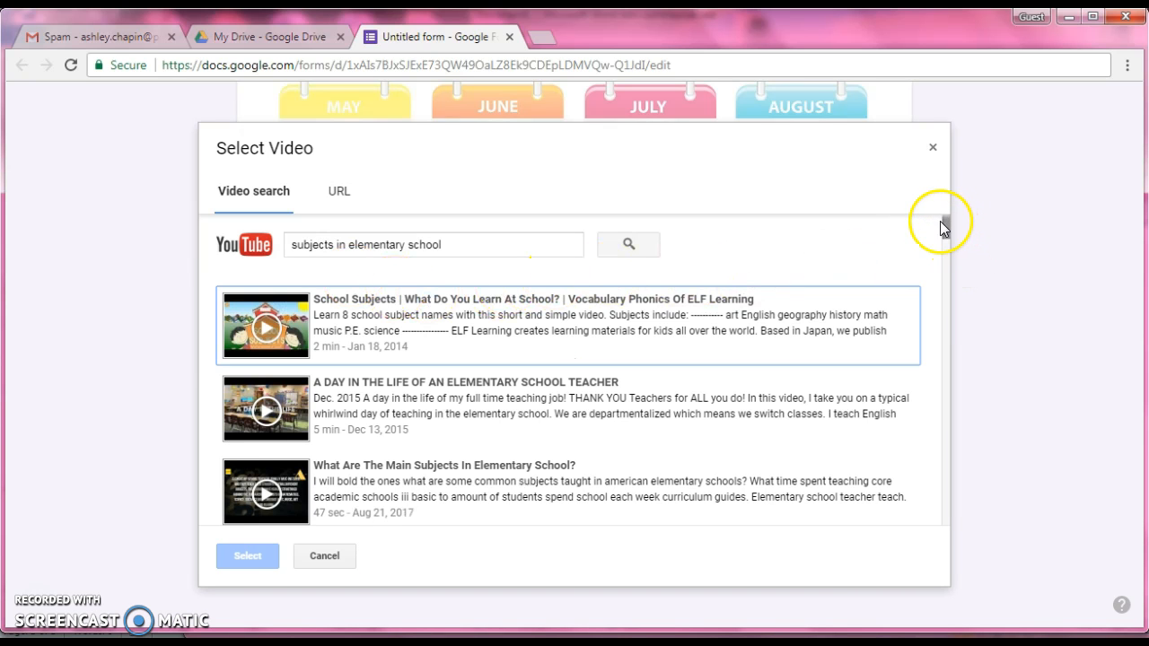
# Insert the video "Kids vocabulary - School Subjects - favorite subject - English educational video" and title it "School Subjects".
pyautogui.moveTo(952, 230); pyautogui.dragTo(949, 249)
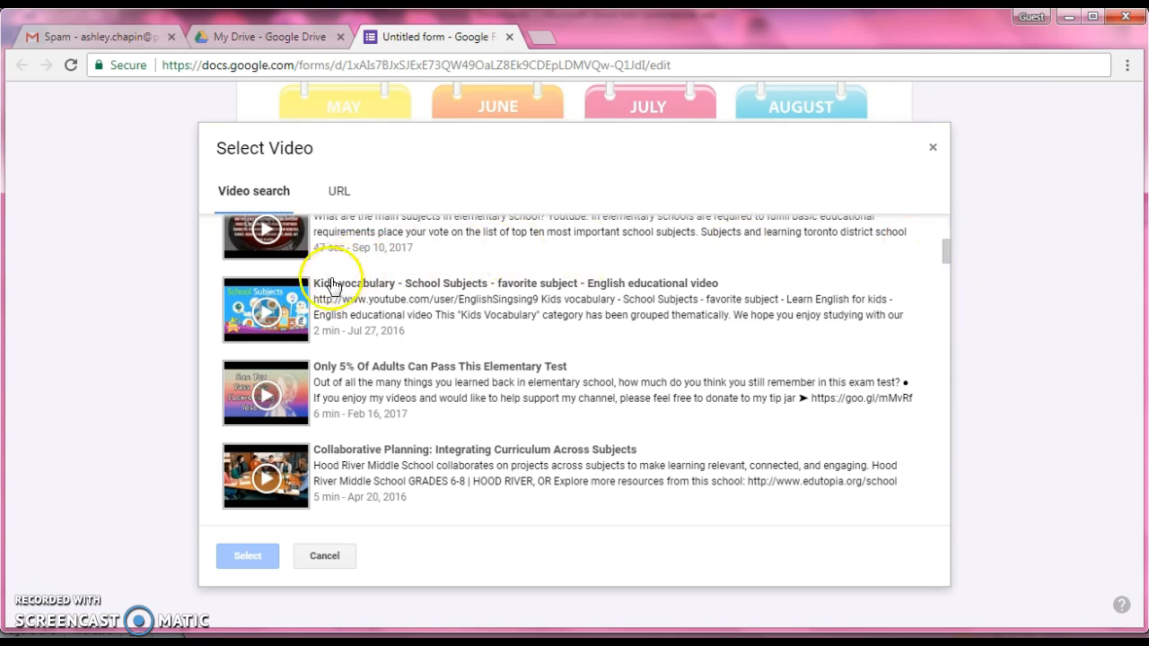
pyautogui.click(281, 314)
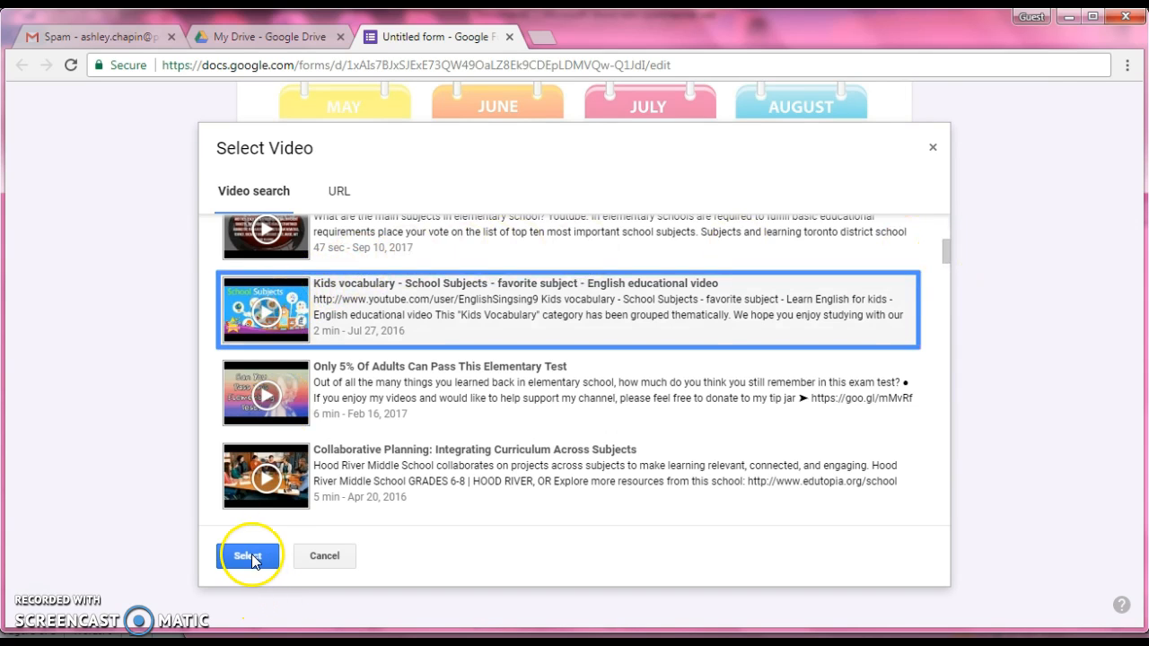
pyautogui.click(248, 555)
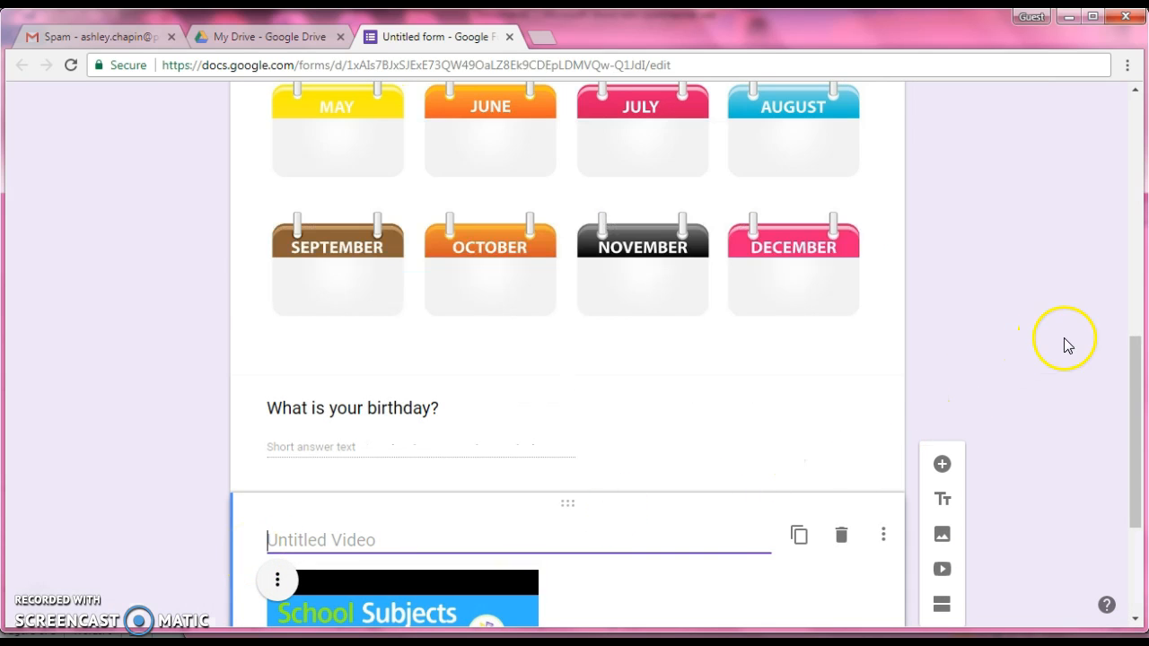
pyautogui.moveTo(1137, 358); pyautogui.dragTo(1138, 449)
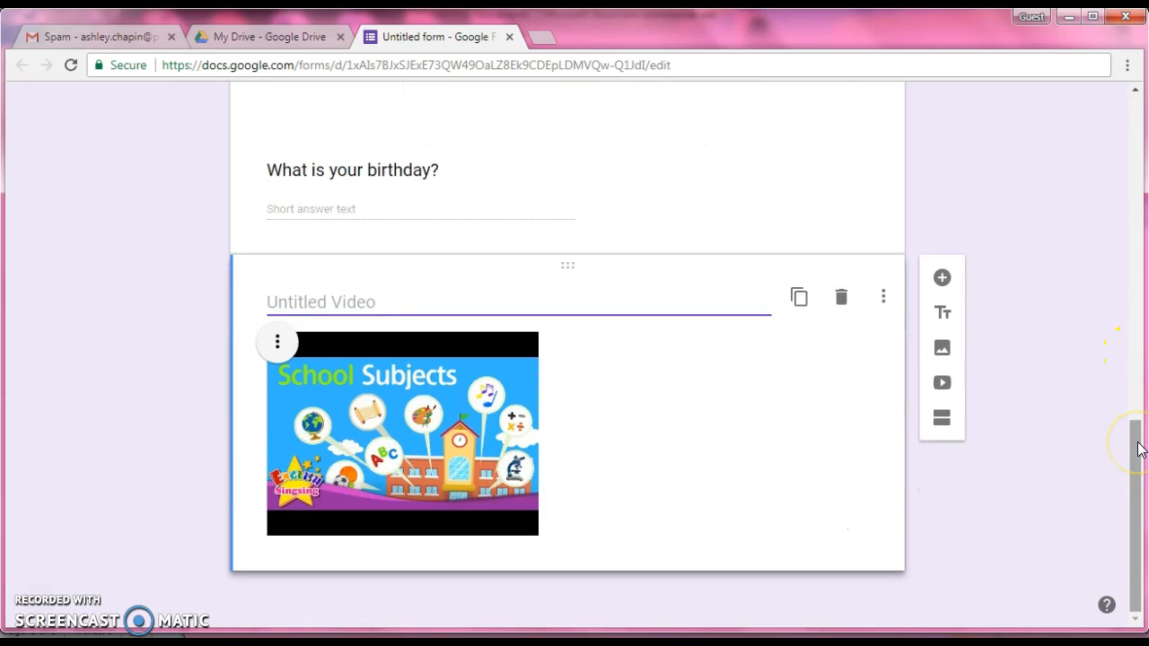
pyautogui.write('School Subjects')
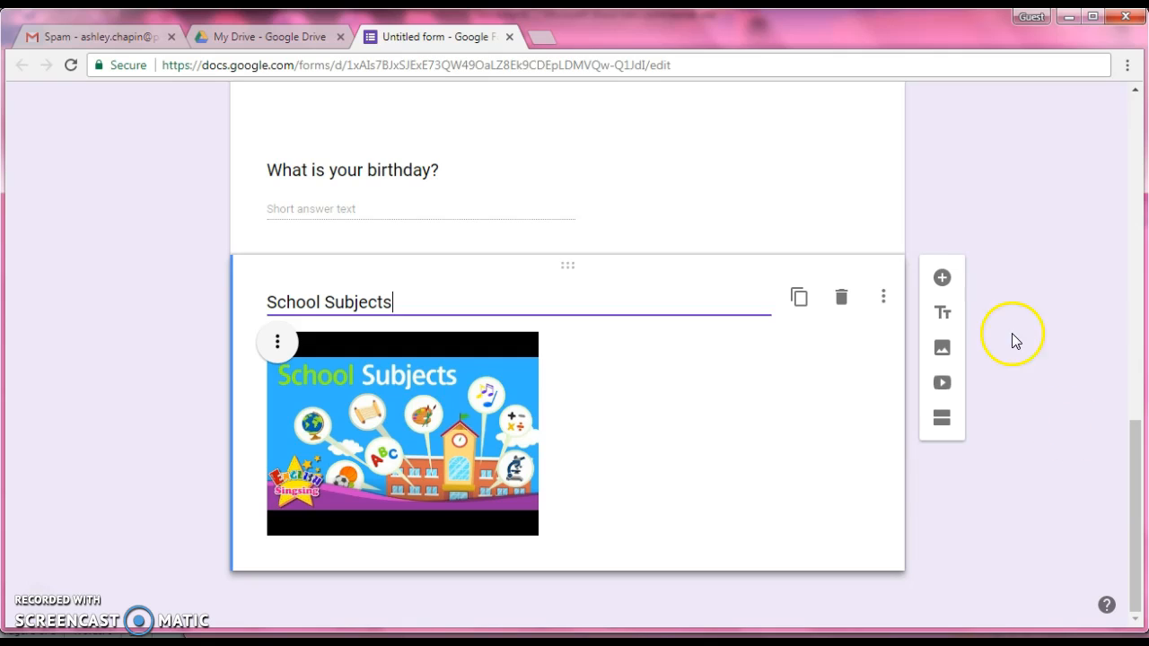
# Add the question "What is your favorite subject in school?" below the School Subjects video.
pyautogui.click(942, 280)
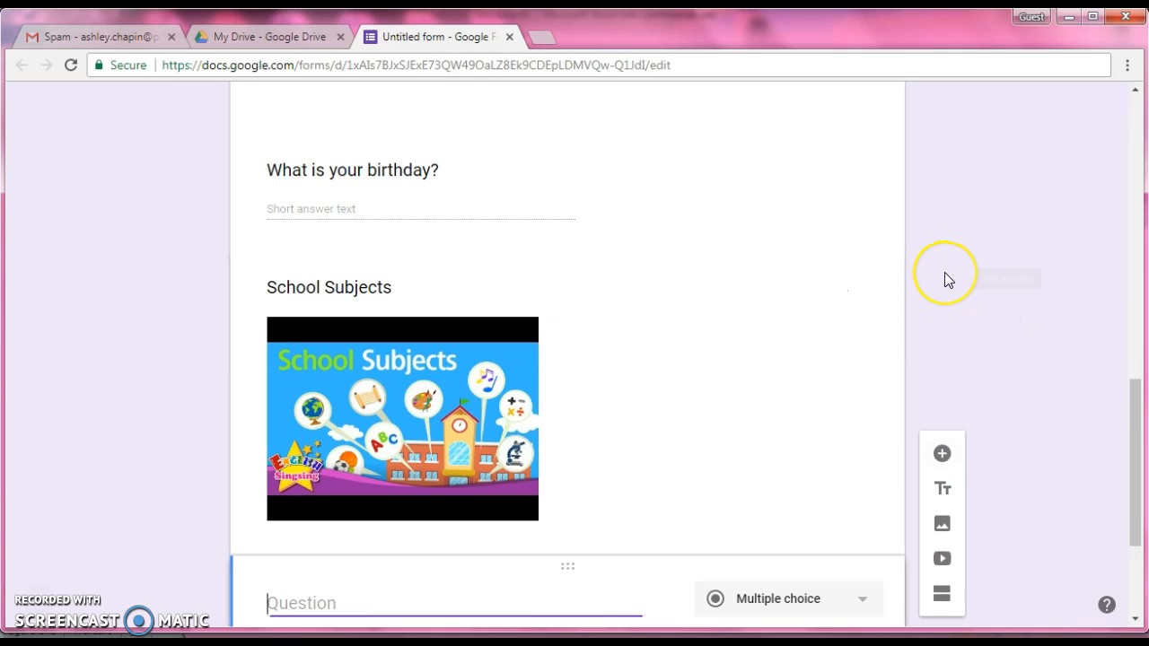
pyautogui.write('What ')
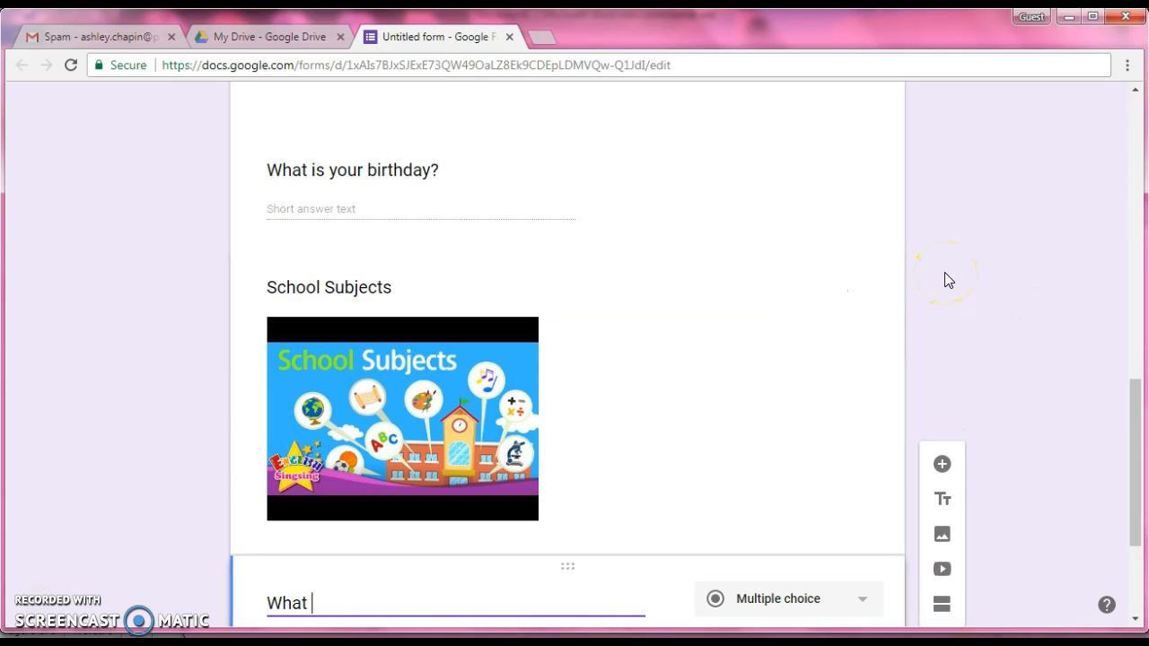
pyautogui.write('is your favorite Sub')
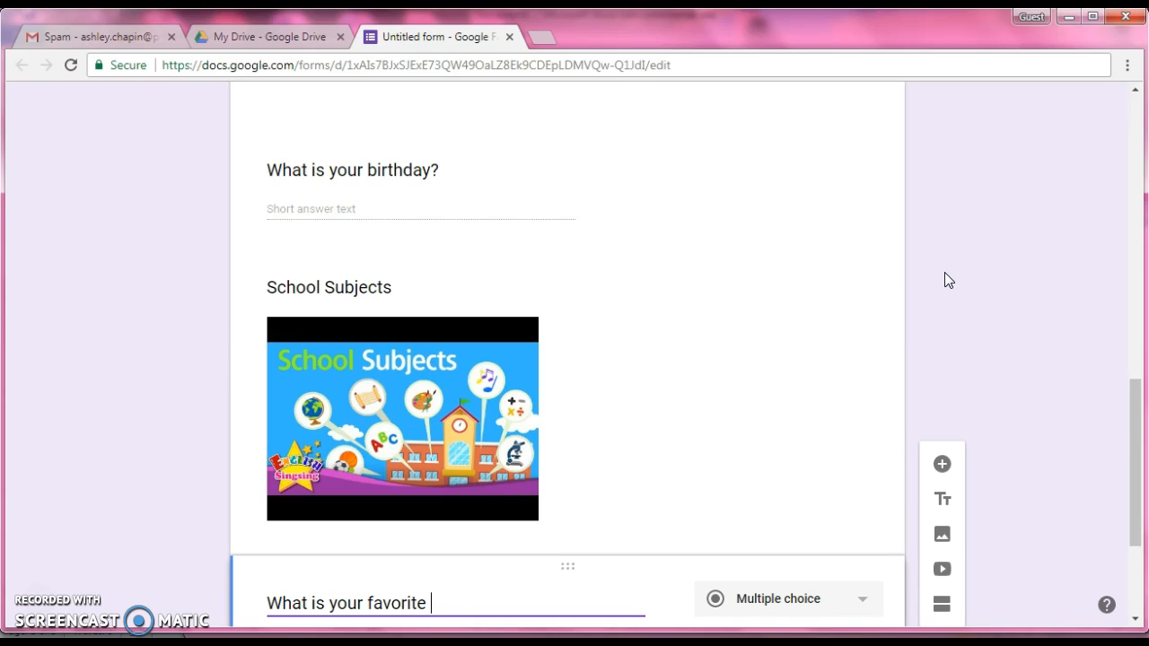
pyautogui.press('BackSpace')
pyautogui.press('BackSpace')
pyautogui.press('BackSpace')
pyautogui.write('subject in school?')
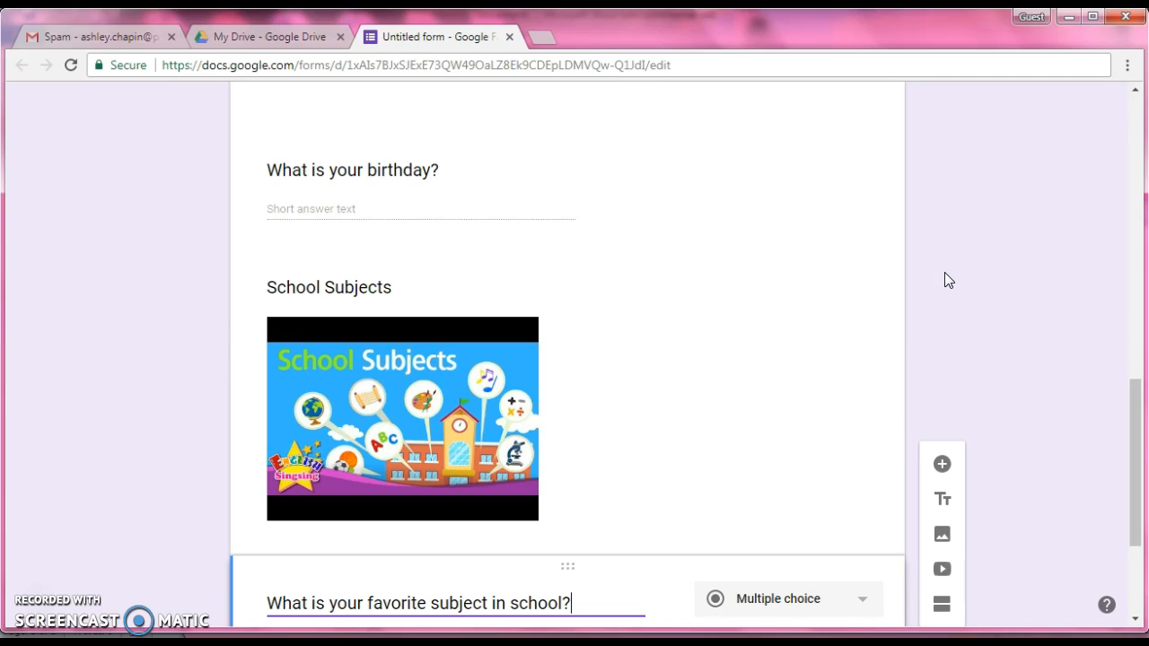
# Enter Reading, Math, Science and Social Studies as the first four multiple choice options of the favorite subject question.
pyautogui.moveTo(1138, 399); pyautogui.dragTo(1136, 479)
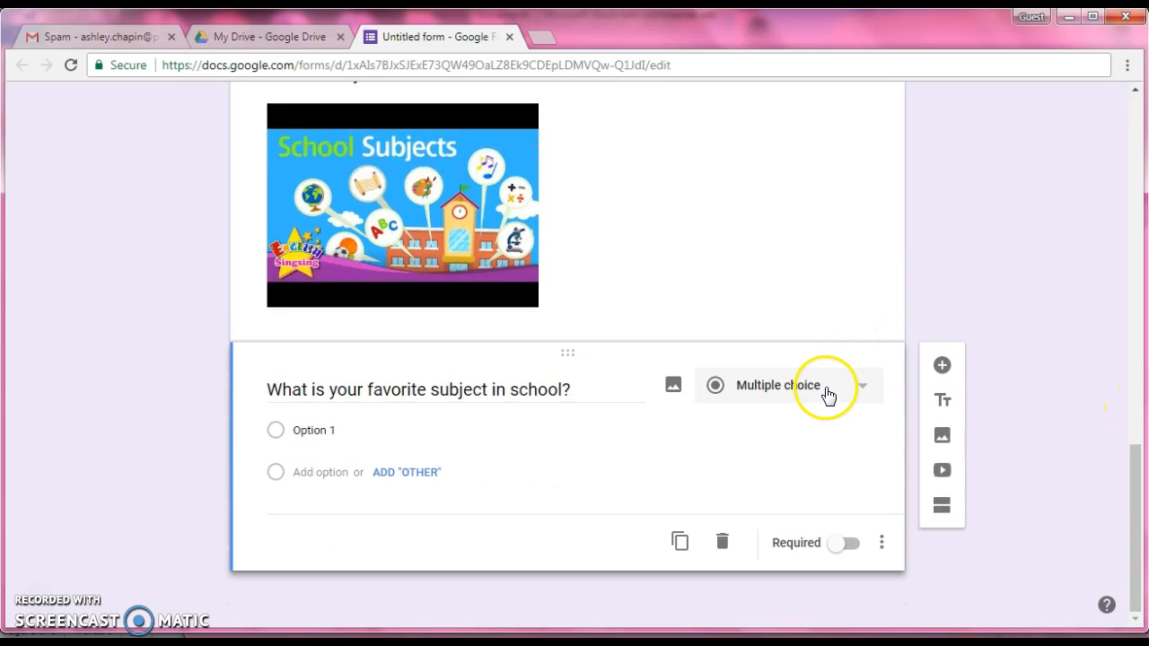
pyautogui.click(305, 432)
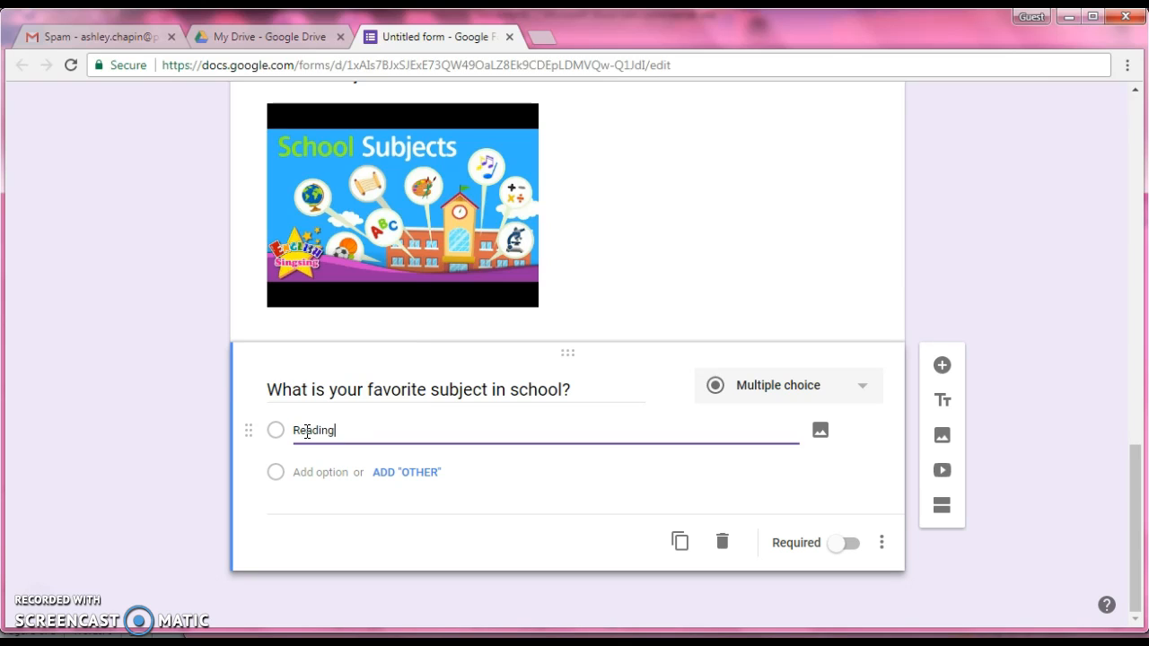
pyautogui.click(332, 473)
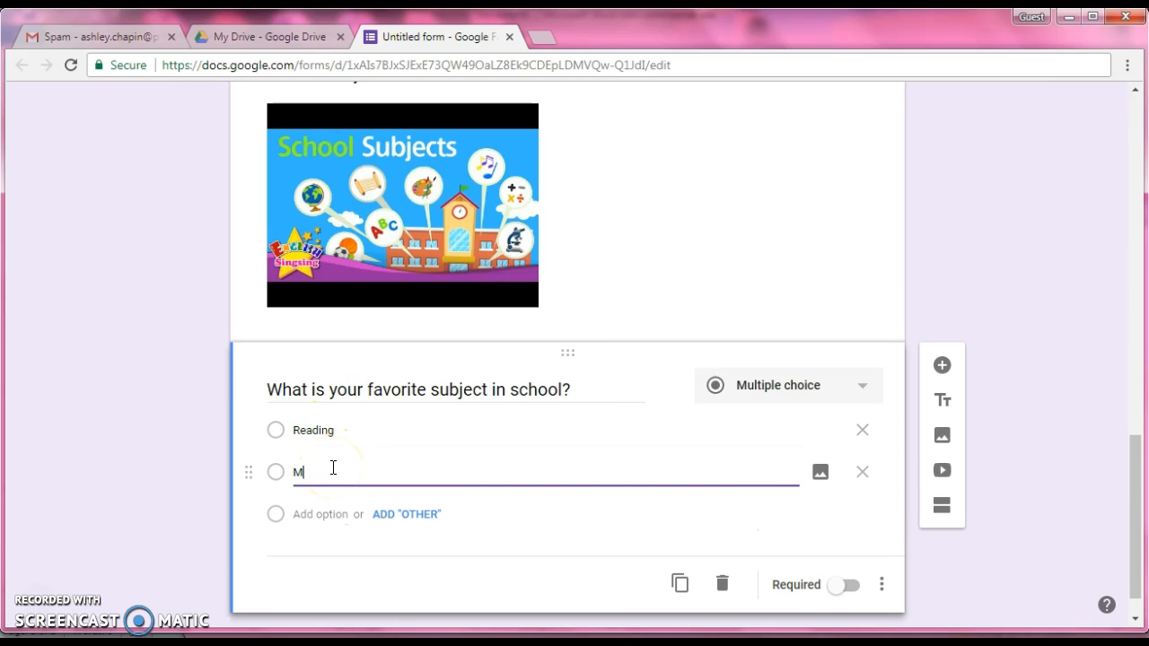
pyautogui.click(316, 514)
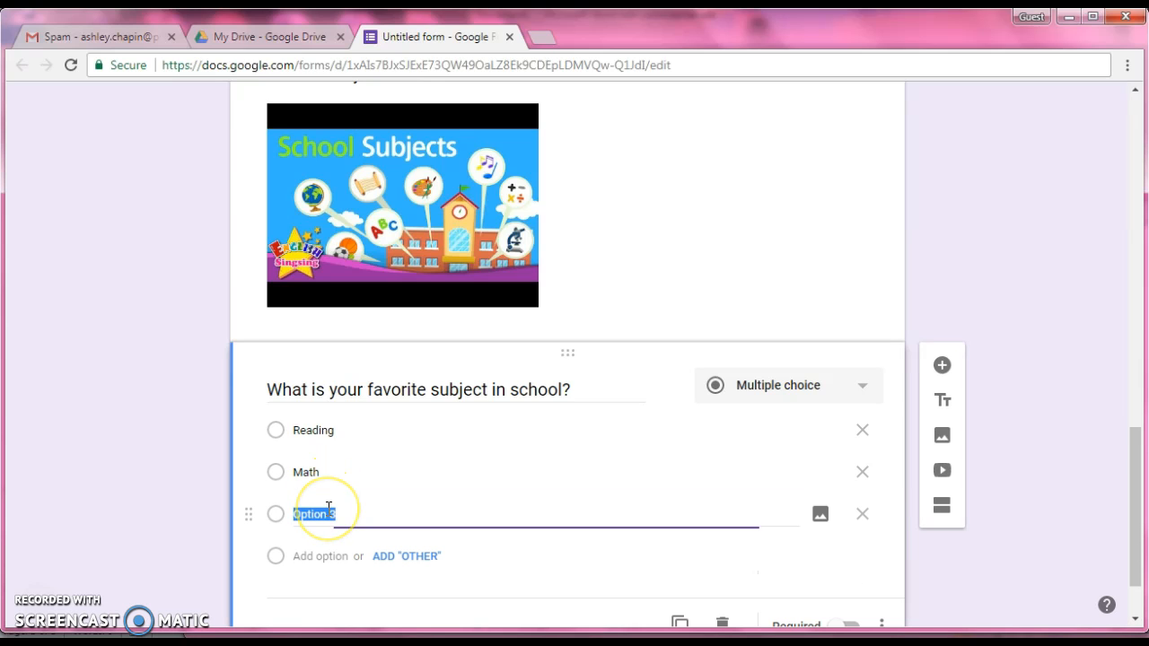
pyautogui.click(320, 554)
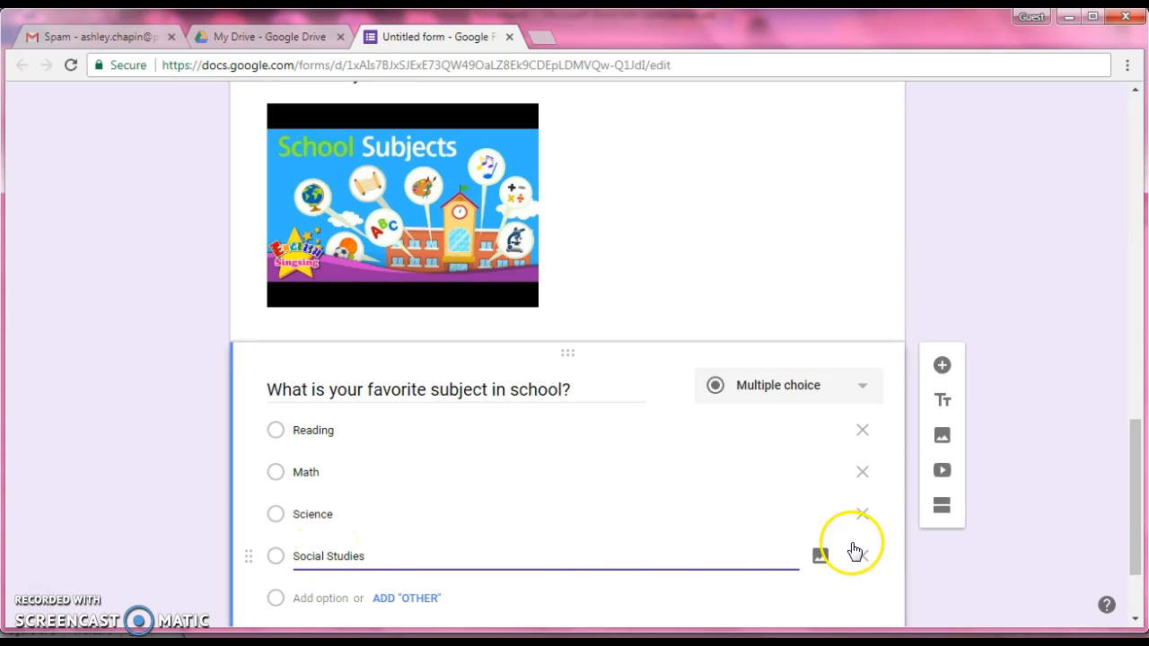
# Add the options Art, Music and Physical Education to the favorite subject question.
pyautogui.moveTo(1138, 438); pyautogui.dragTo(1143, 503)
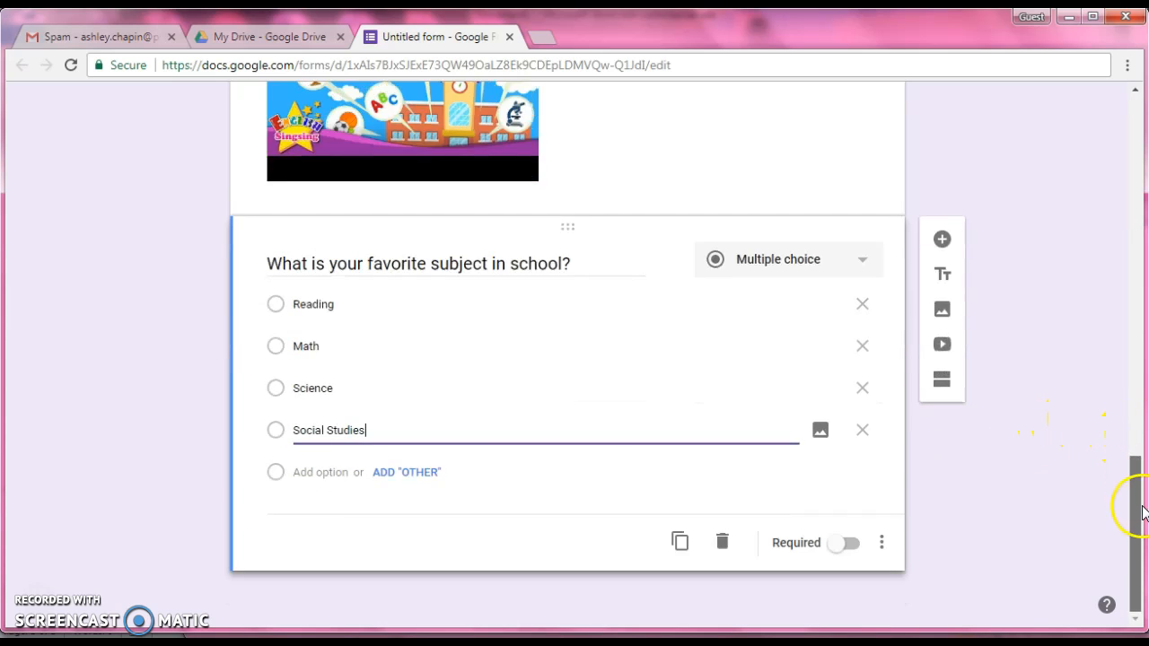
pyautogui.click(305, 472)
pyautogui.write('Art')
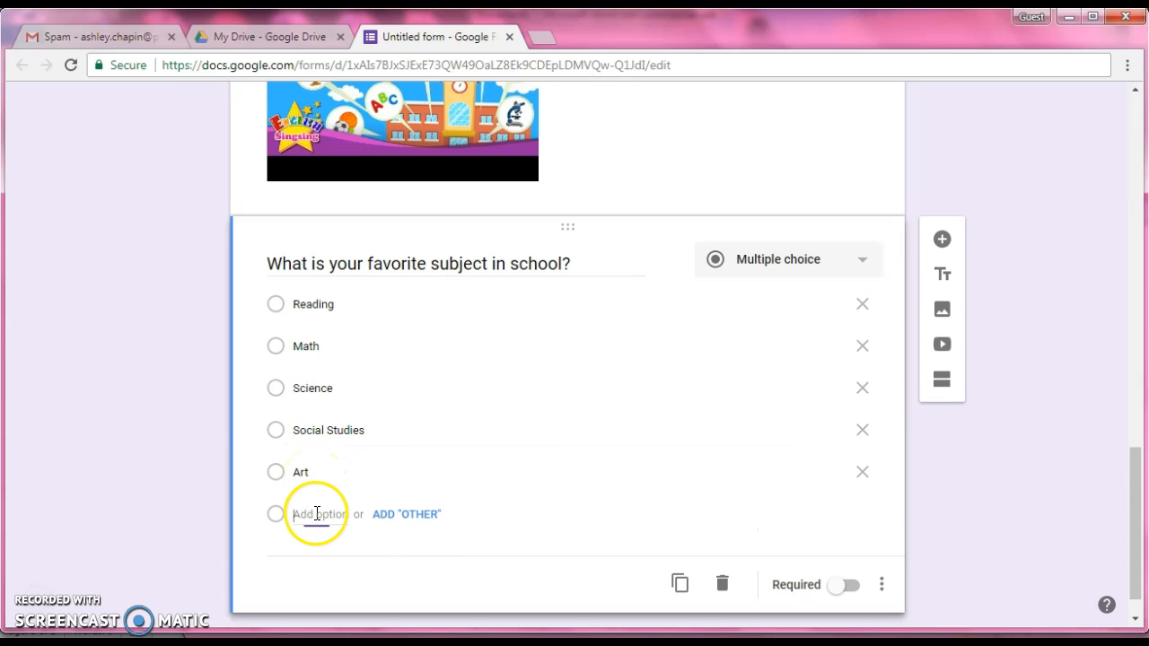
pyautogui.click(316, 510)
pyautogui.click(326, 554)
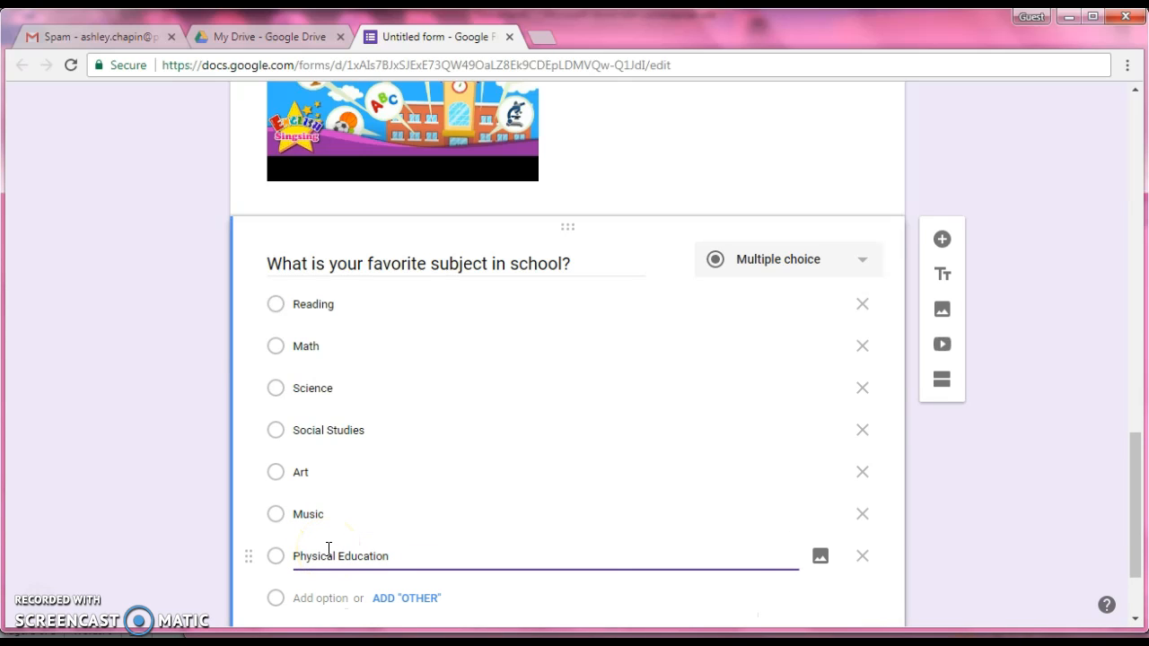
pyautogui.click(1041, 514)
# Add the question "Do you have any pets? If so, what kind?" and make it a short answer question.
pyautogui.moveTo(1133, 443); pyautogui.dragTo(1131, 487)
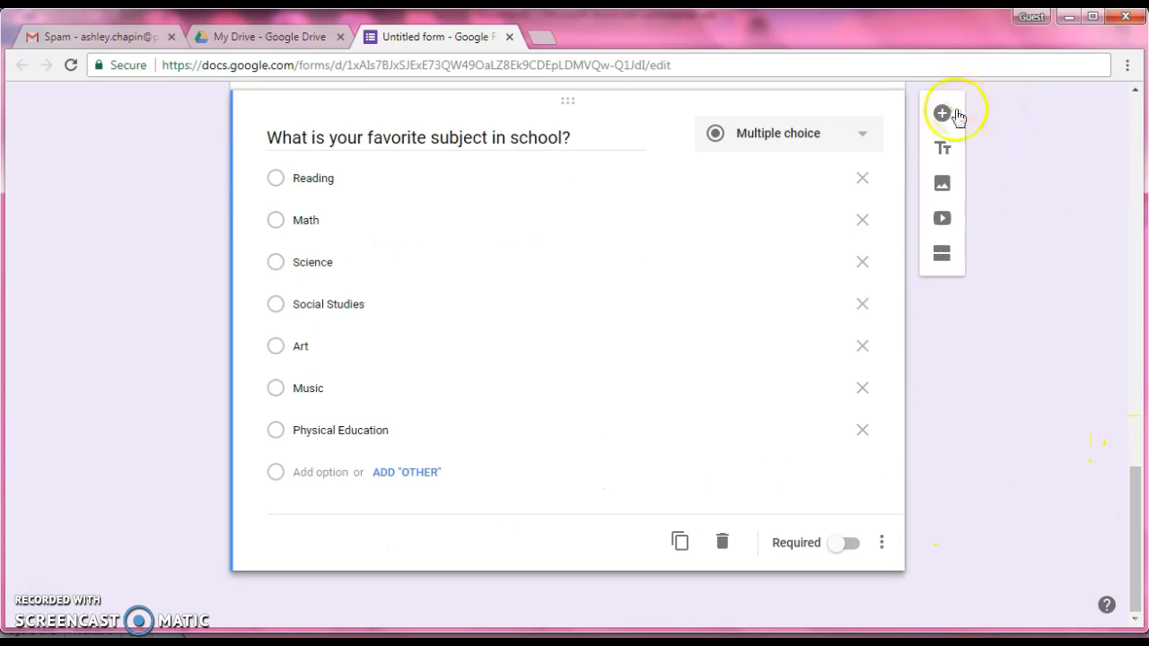
pyautogui.click(942, 114)
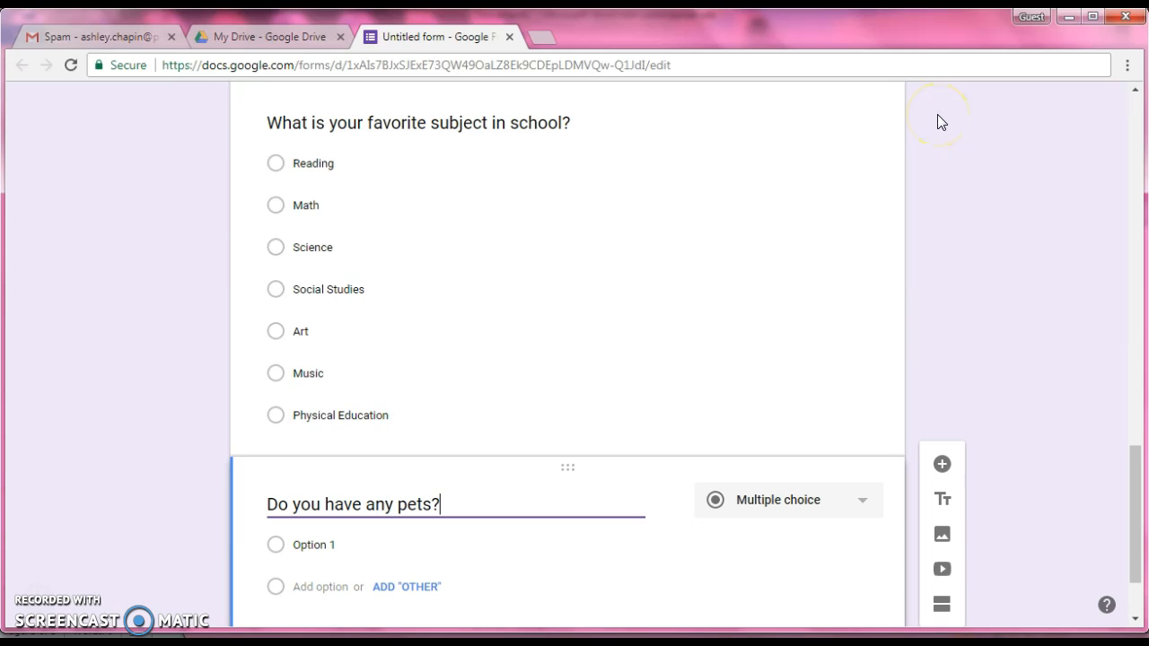
pyautogui.write('If')
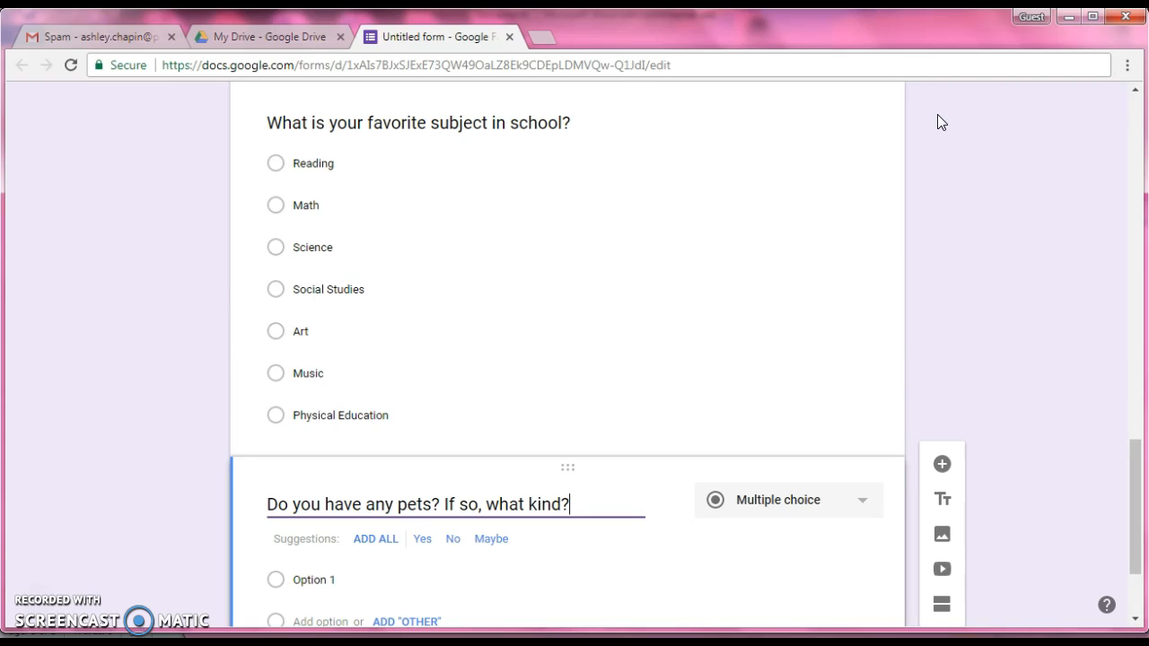
pyautogui.moveTo(1130, 465); pyautogui.dragTo(1134, 500)
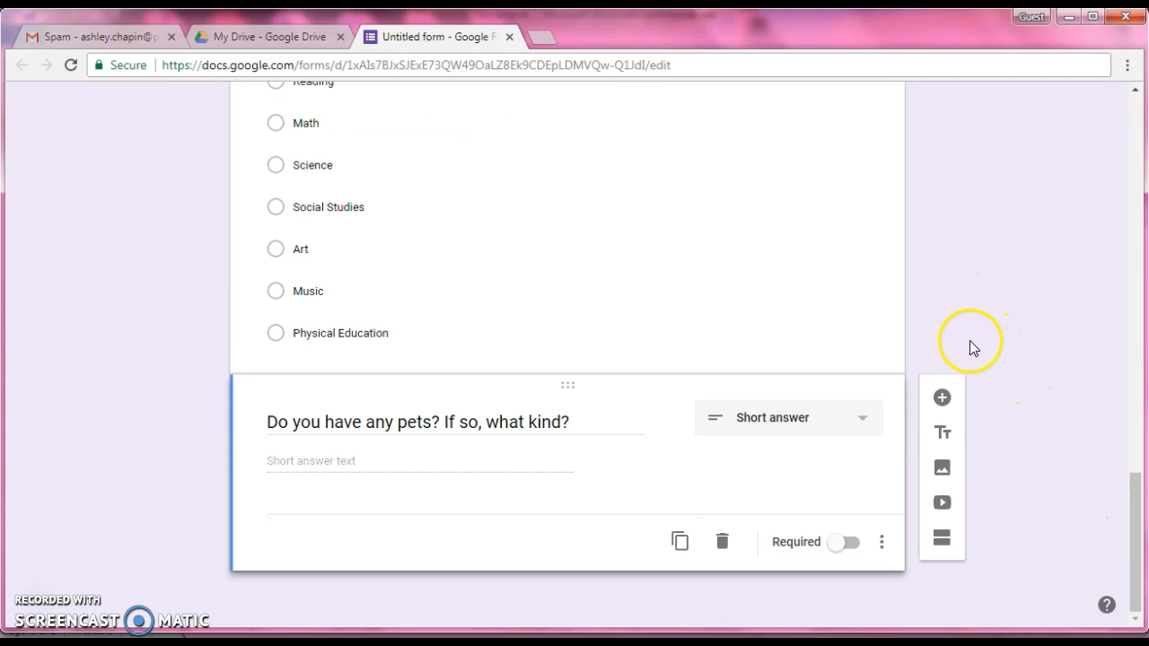
# Add the question "When you grow up, what do you want to be?" and make it a short answer question.
pyautogui.click(943, 398)
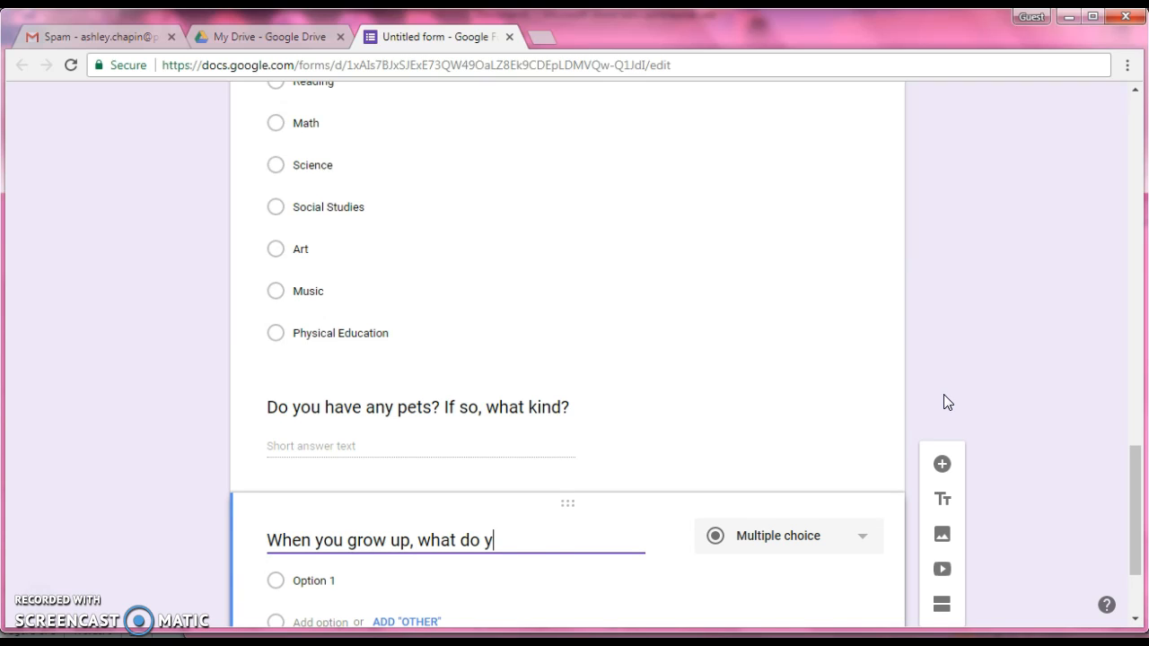
pyautogui.click(988, 449)
pyautogui.moveTo(1131, 457); pyautogui.dragTo(1134, 516)
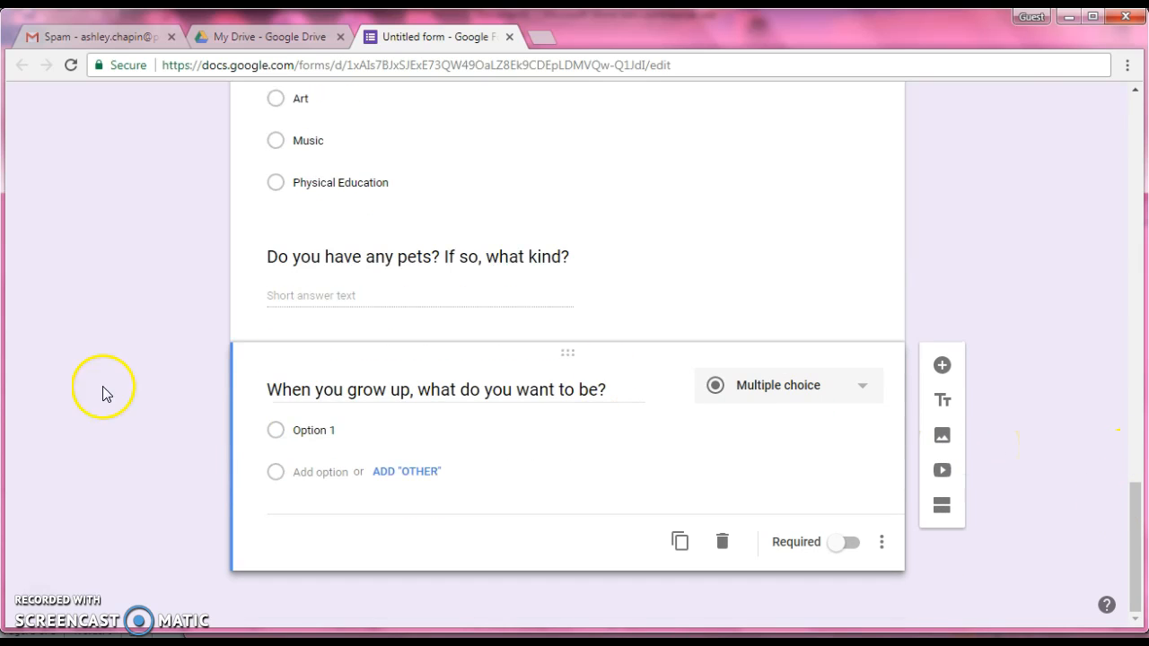
pyautogui.click(843, 388)
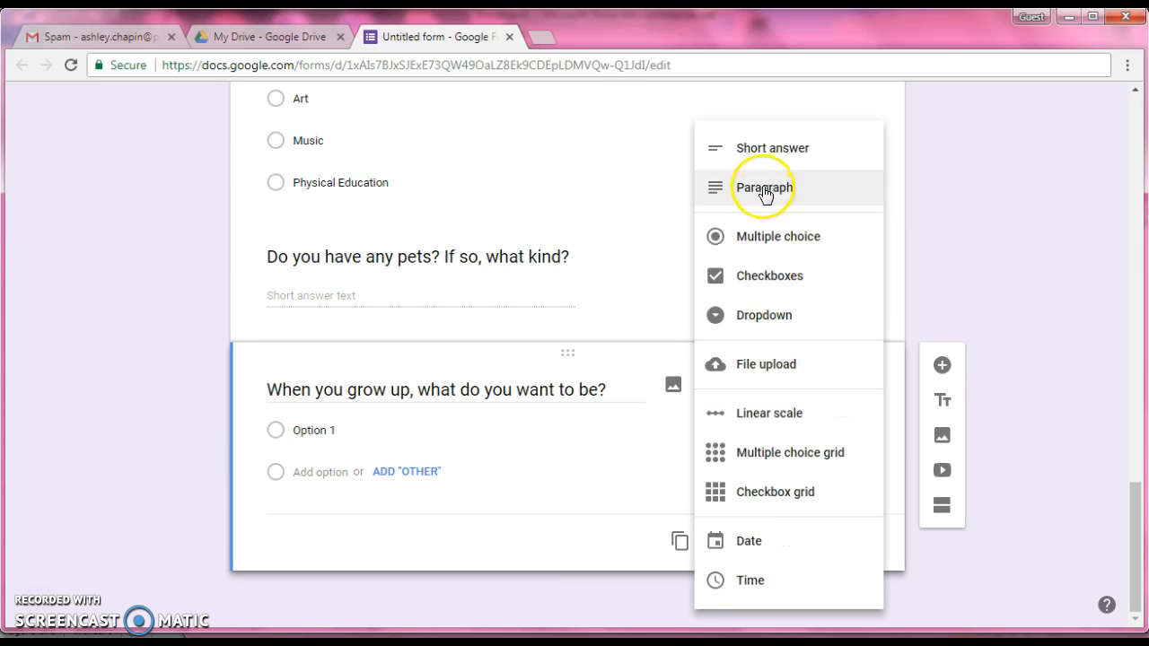
pyautogui.click(776, 152)
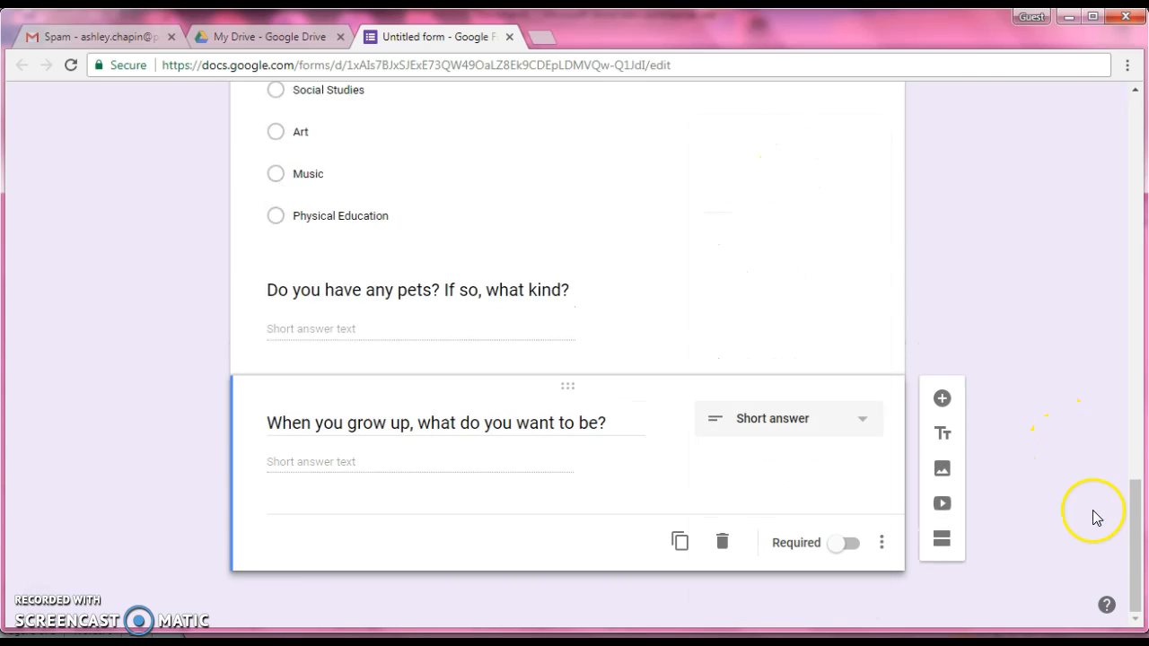
# Change the form's theme color to green.
pyautogui.moveTo(1133, 544); pyautogui.dragTo(1131, 148)
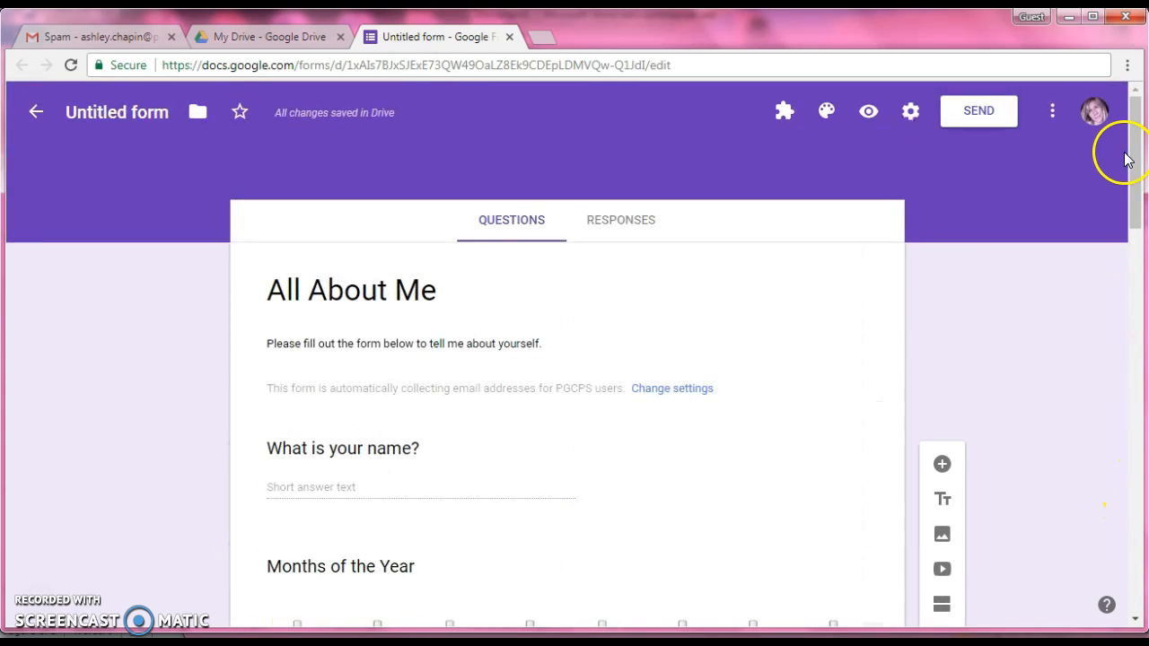
pyautogui.click(827, 110)
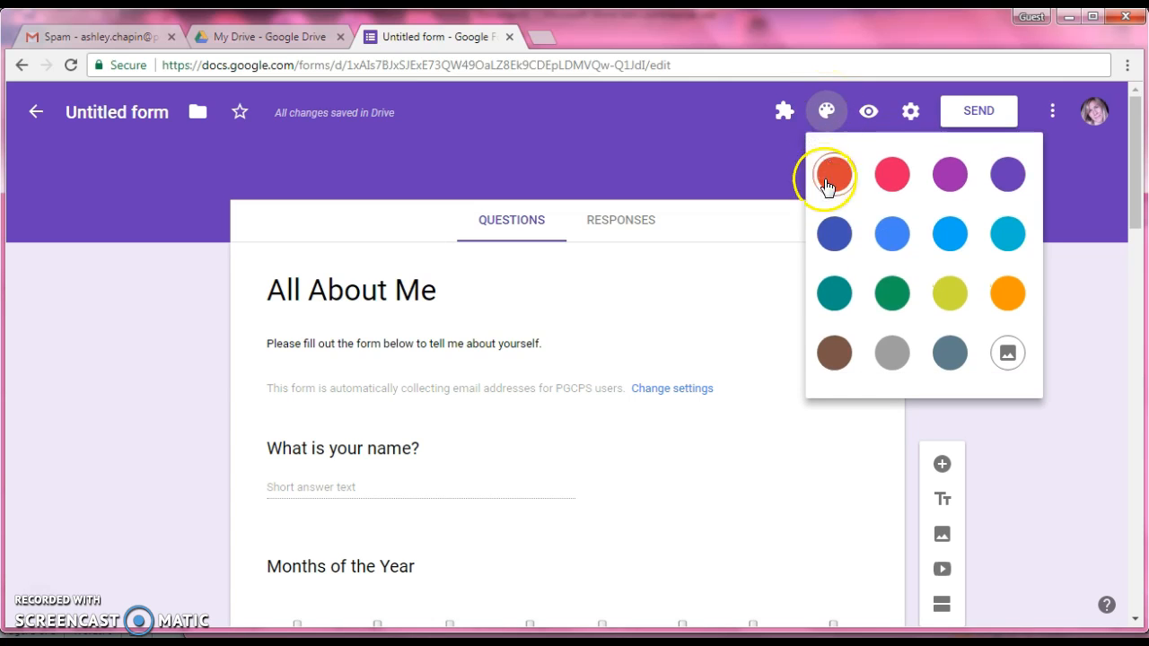
pyautogui.click(898, 296)
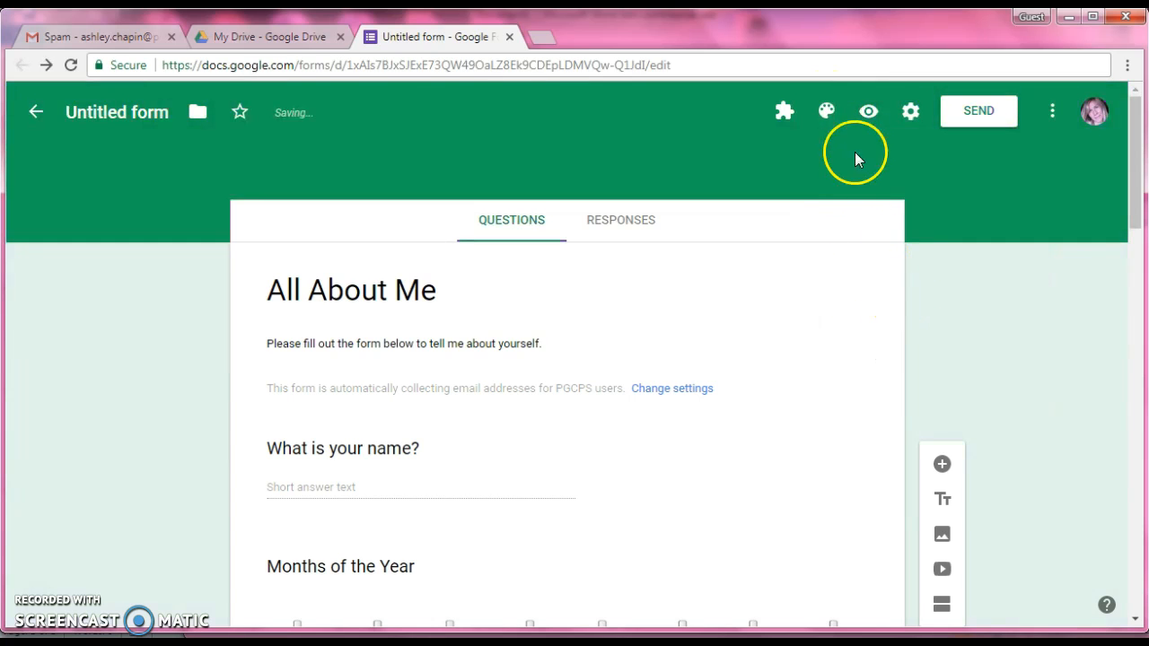
# Apply the colored pencils image from the Work and School themes as the form's header.
pyautogui.click(828, 111)
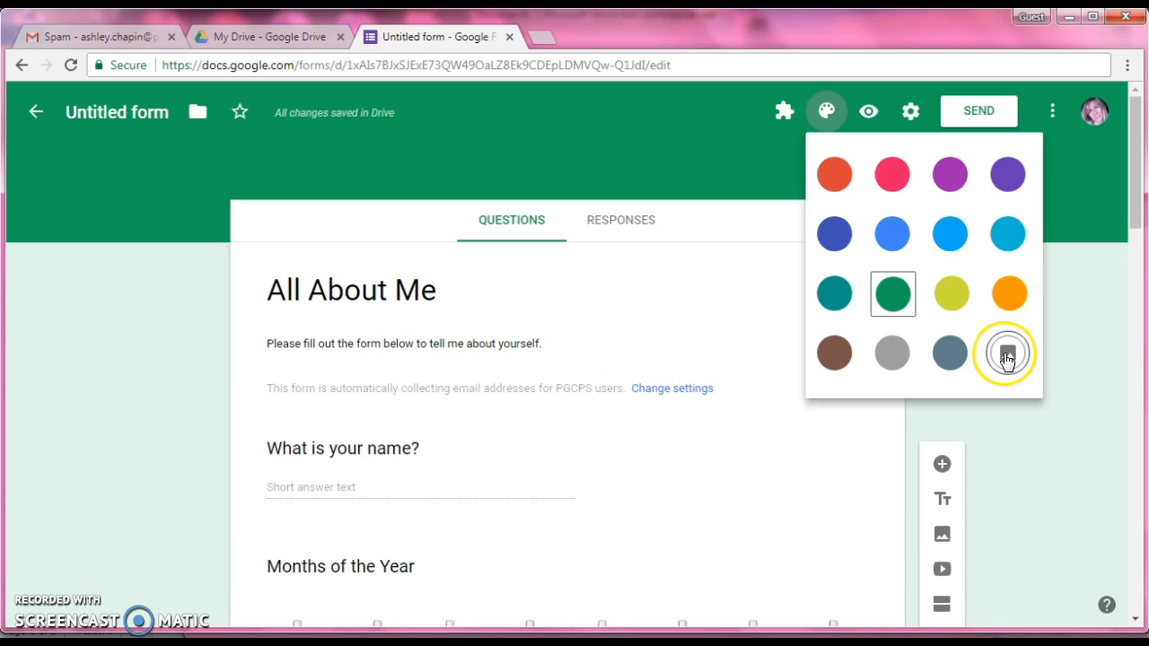
pyautogui.click(1006, 356)
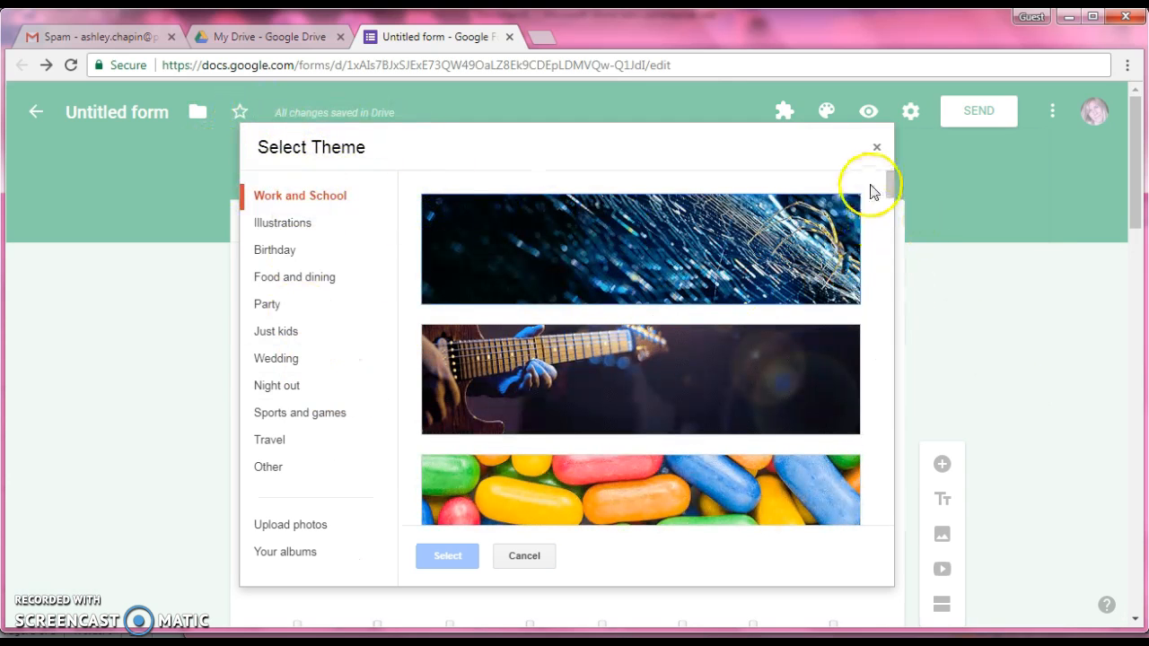
pyautogui.moveTo(889, 181)
pyautogui.mouseDown()
pyautogui.moveTo(885, 333)
pyautogui.moveTo(860, 523)
pyautogui.moveTo(880, 279)
pyautogui.mouseUp()
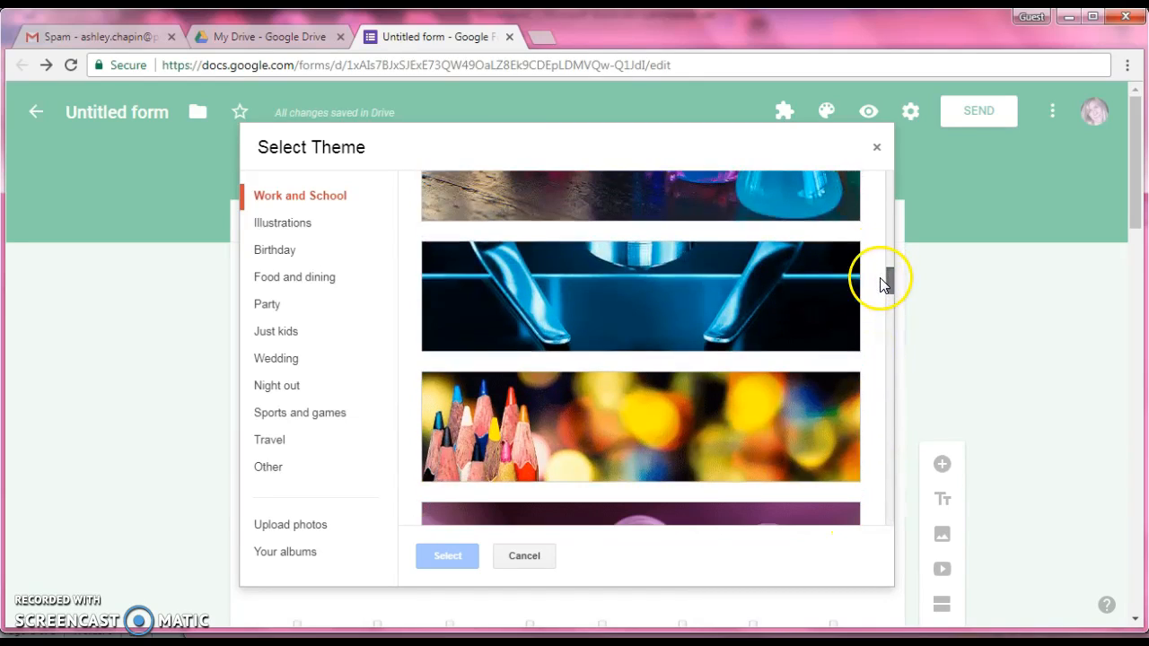
pyautogui.click(519, 485)
pyautogui.click(438, 562)
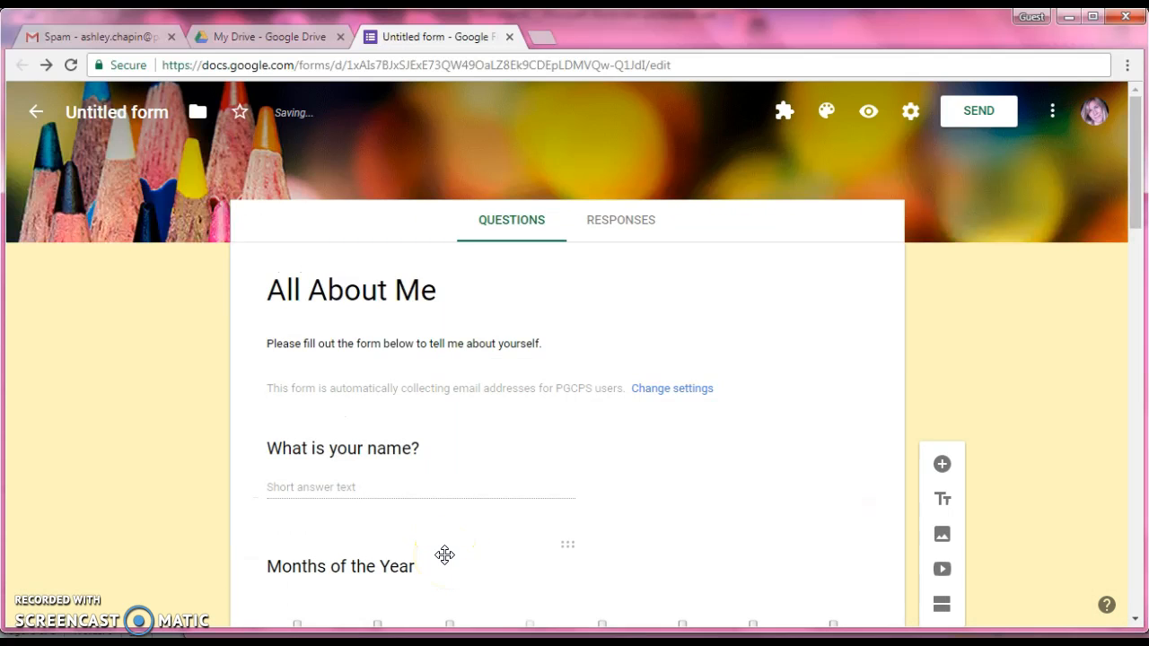
# Name the form file All About Me to match its title.
pyautogui.click(112, 109)
pyautogui.click(680, 139)
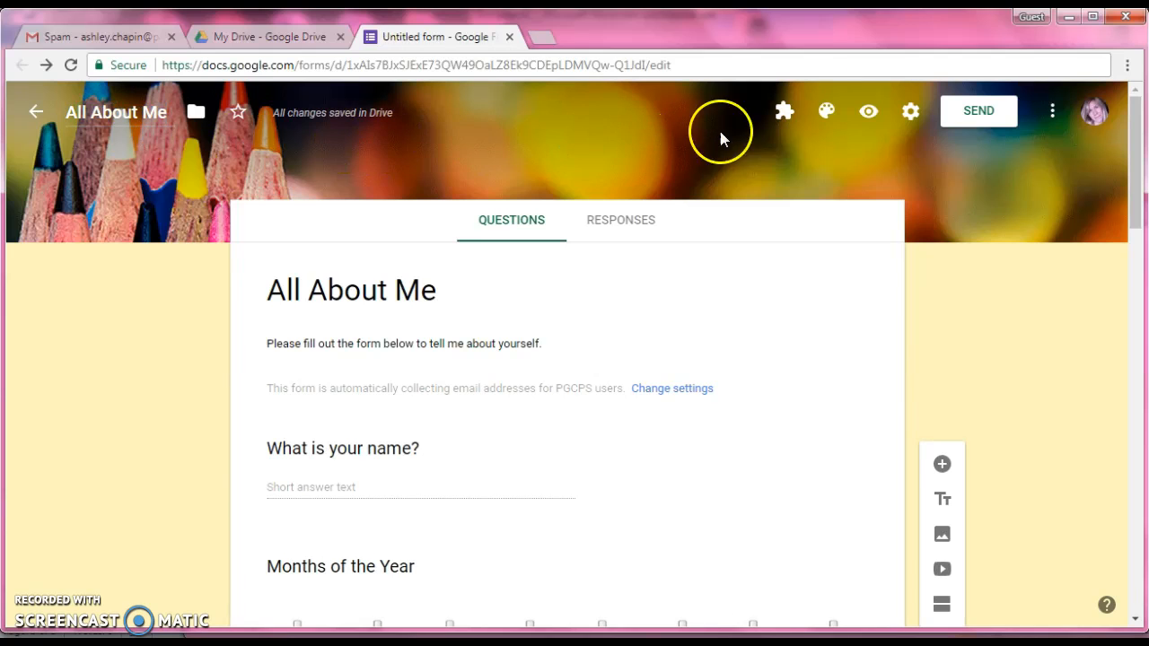
# Preview the form as respondents see it, check that the School Subjects video plays, and close the preview.
pyautogui.click(872, 110)
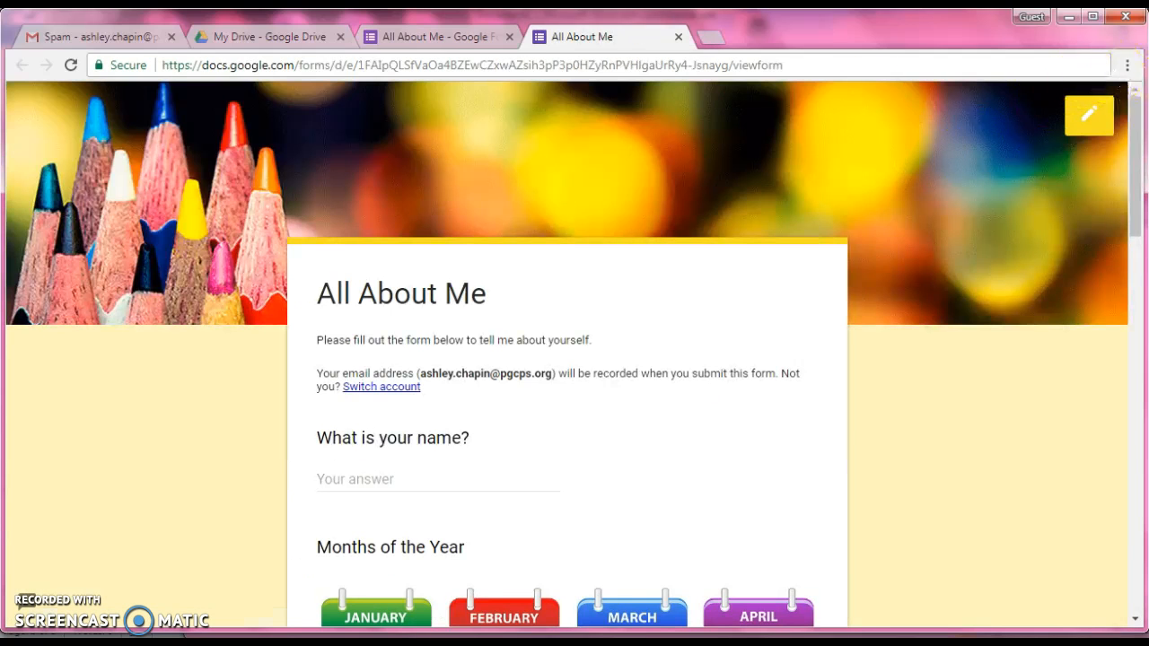
pyautogui.moveTo(1136, 128); pyautogui.dragTo(1129, 380)
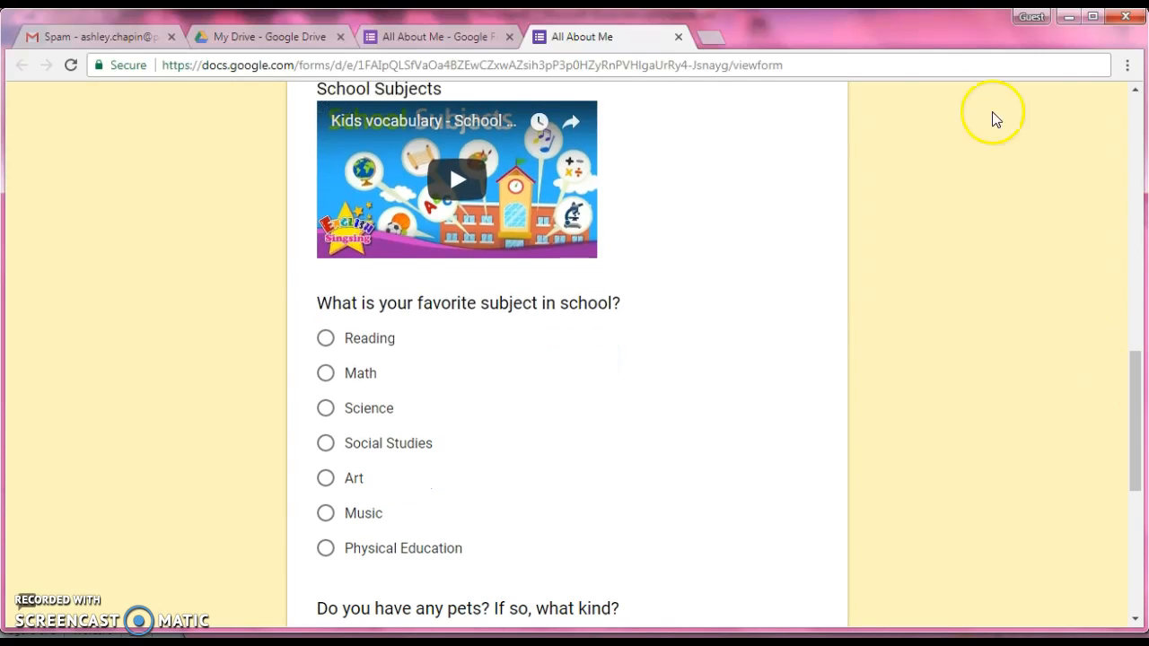
pyautogui.click(440, 180)
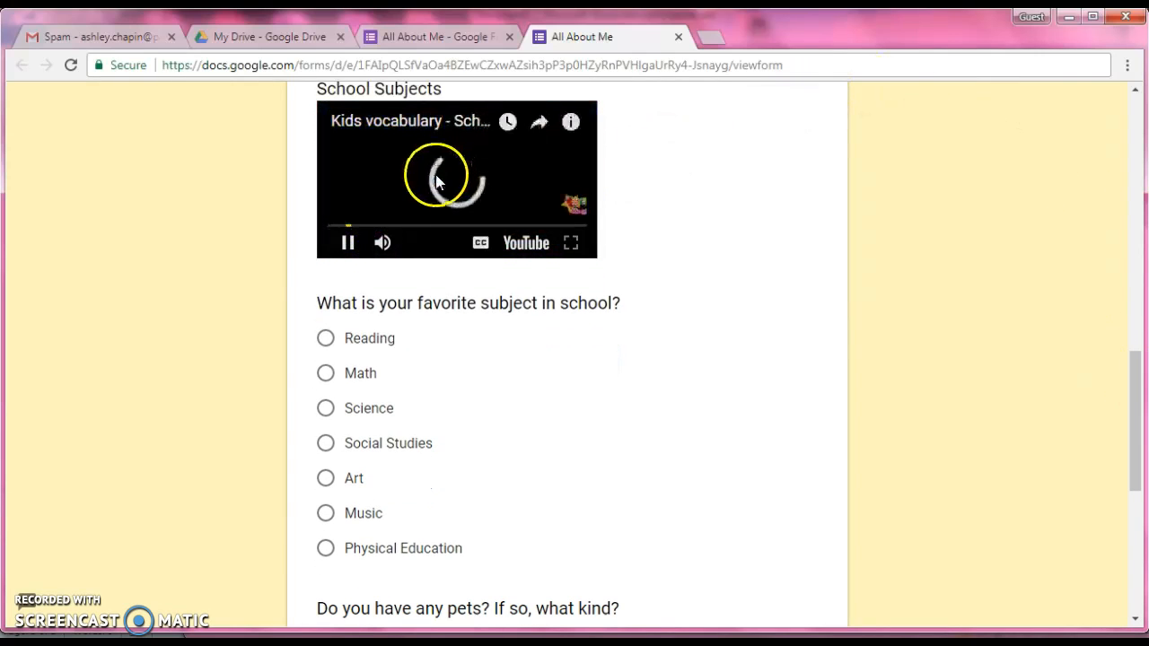
pyautogui.click(348, 244)
pyautogui.moveTo(1136, 367)
pyautogui.mouseDown()
pyautogui.moveTo(1137, 508)
pyautogui.moveTo(1138, 381)
pyautogui.mouseUp()
pyautogui.moveTo(1145, 341); pyautogui.dragTo(1145, 89)
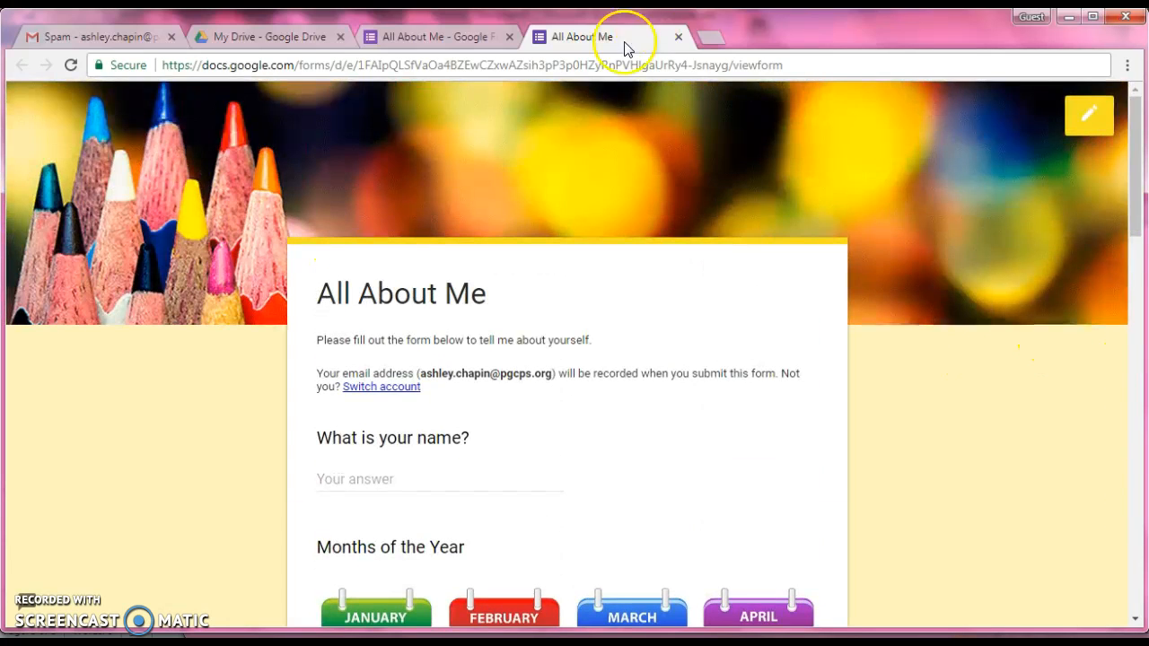
pyautogui.click(678, 37)
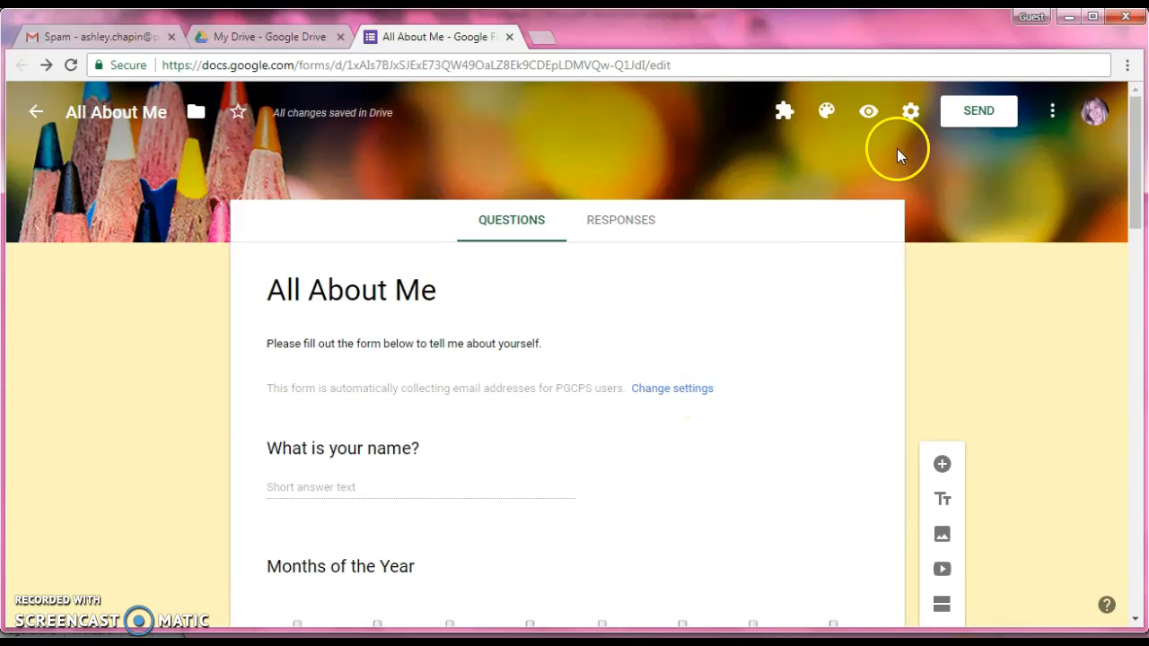
# Turn off the restriction to PGCPS users in the form settings and save them.
pyautogui.click(912, 111)
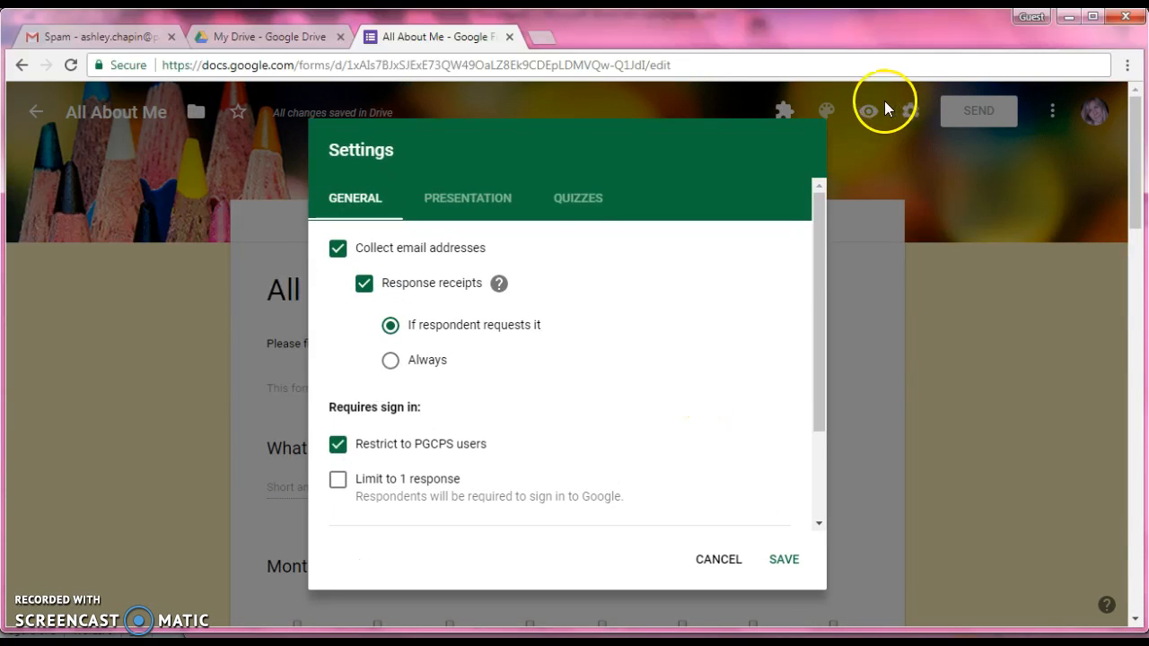
pyautogui.click(337, 445)
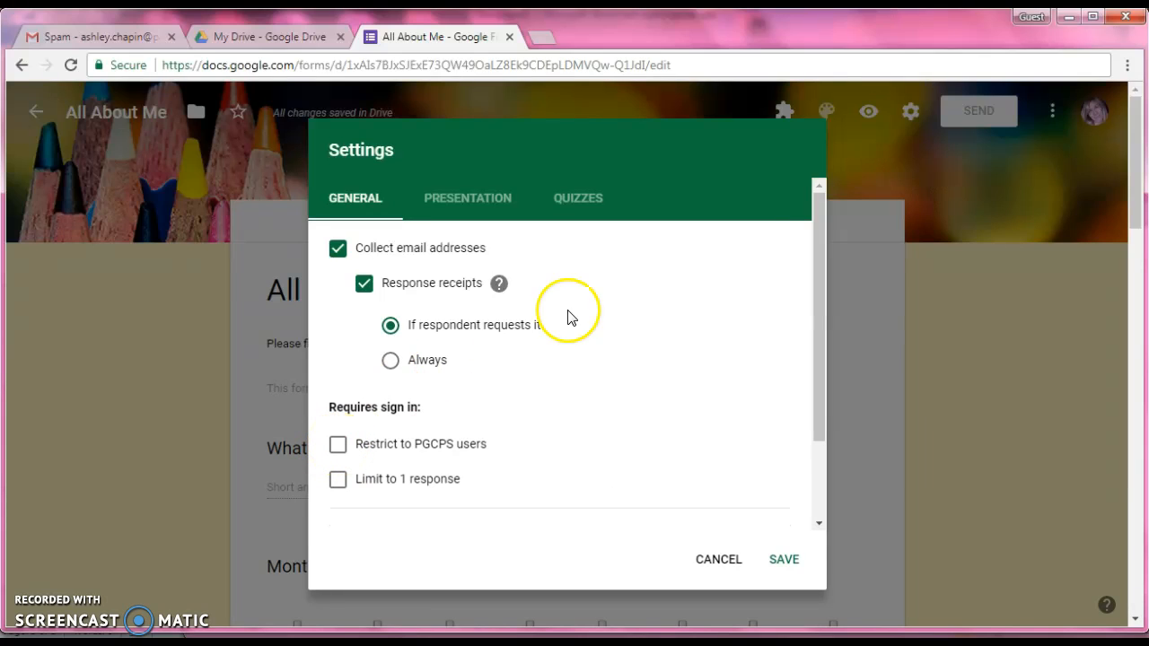
pyautogui.moveTo(814, 222); pyautogui.dragTo(726, 479)
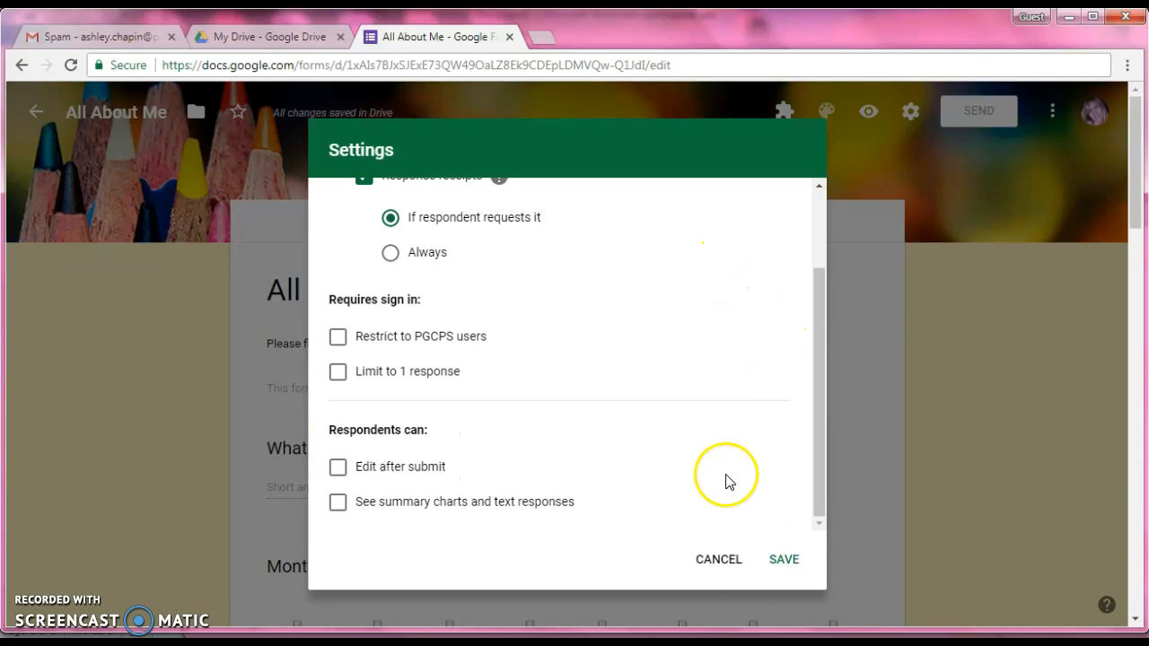
pyautogui.click(781, 559)
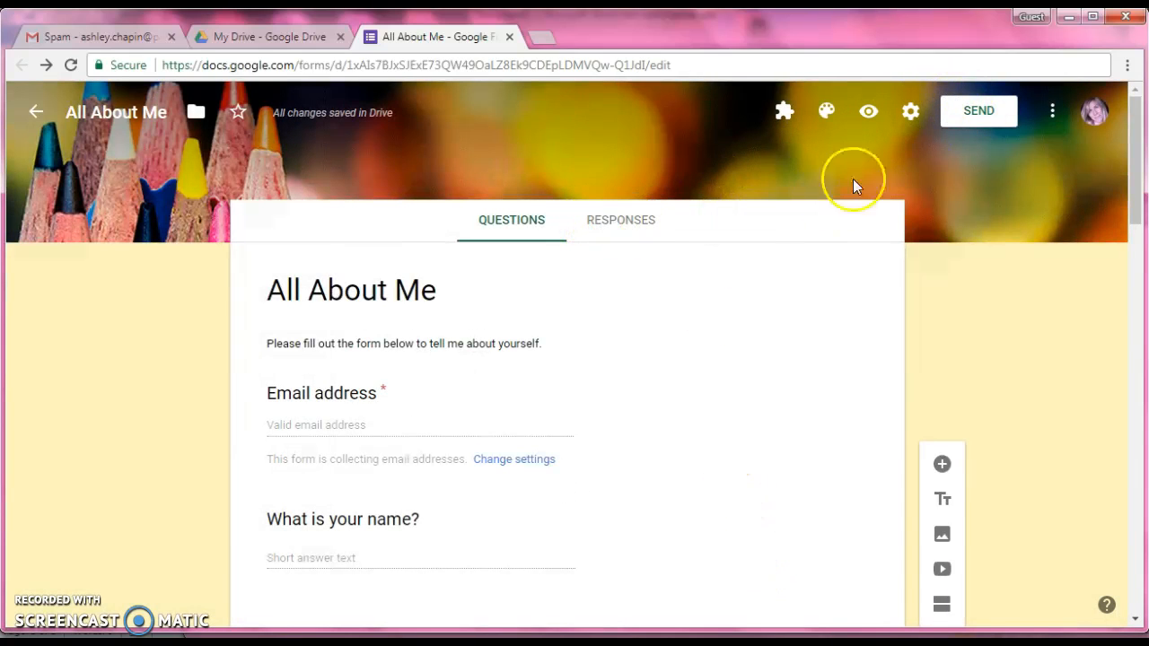
# Generate a shortened link for sending the form and copy it to the clipboard.
pyautogui.click(978, 115)
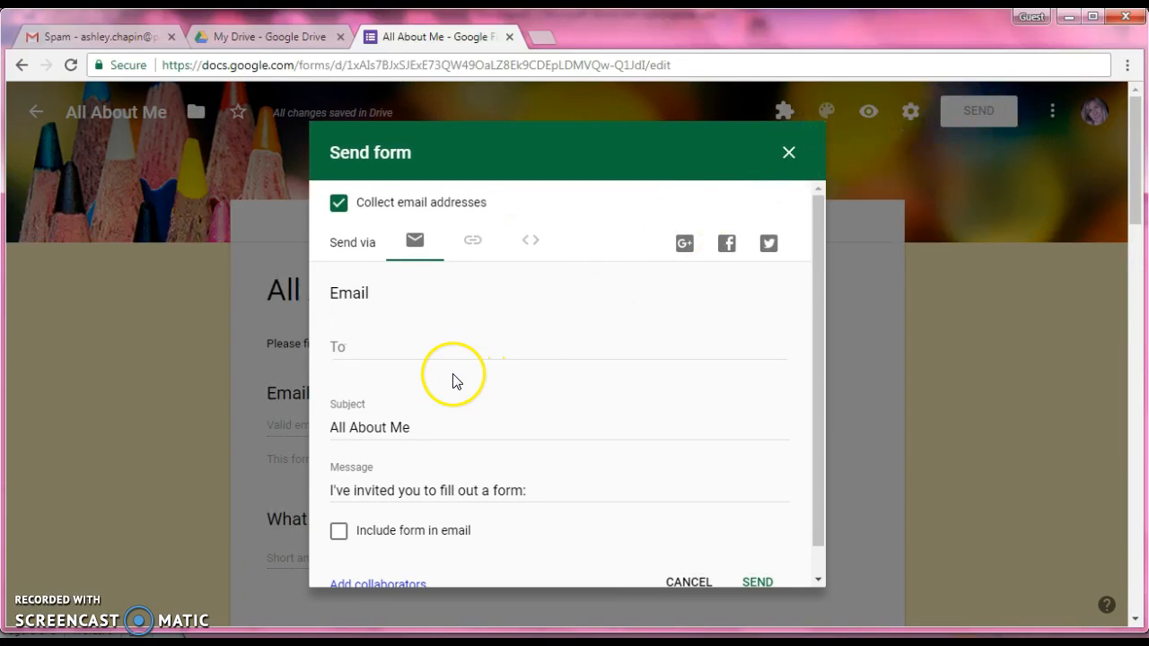
pyautogui.click(476, 242)
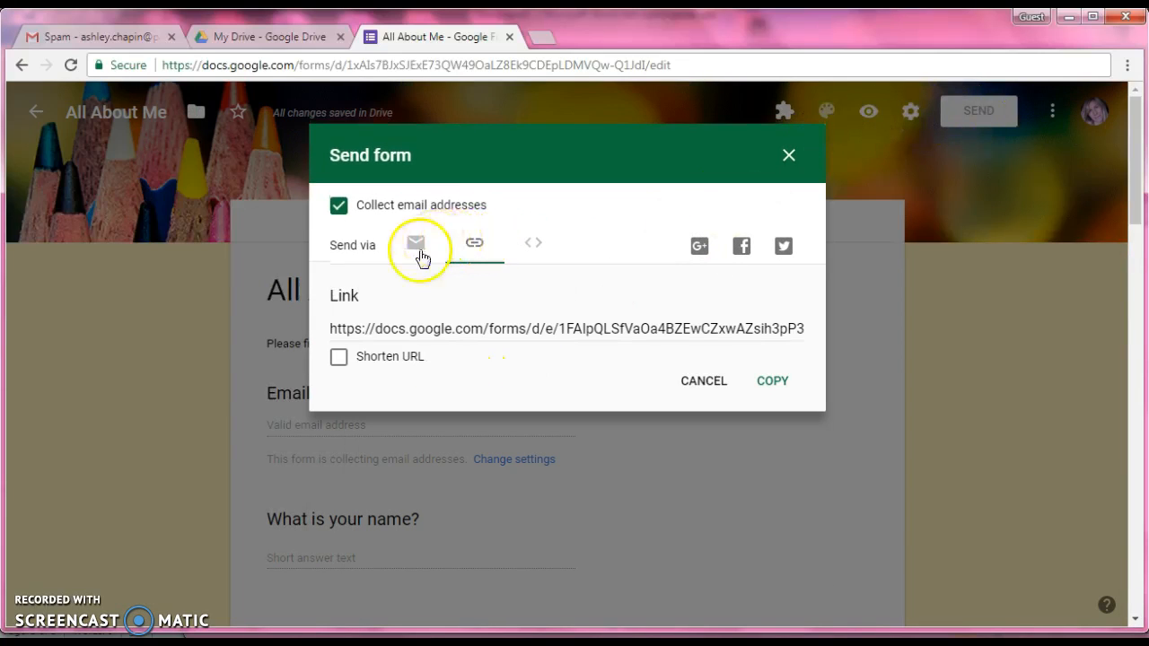
pyautogui.click(339, 358)
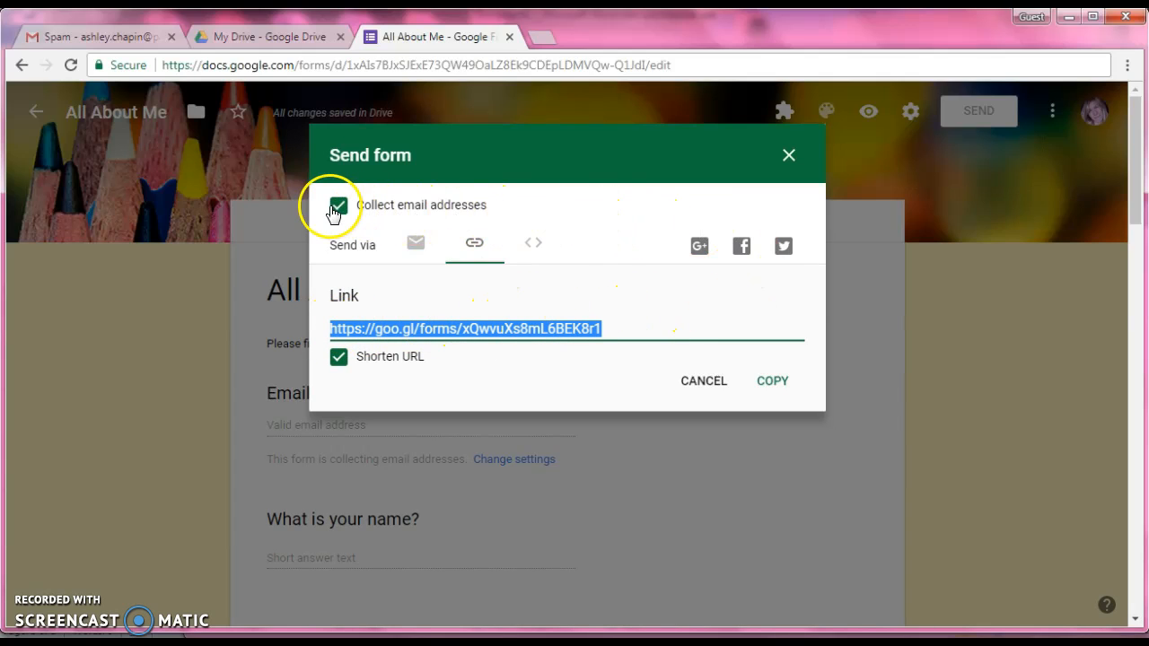
pyautogui.click(773, 380)
pyautogui.click(787, 154)
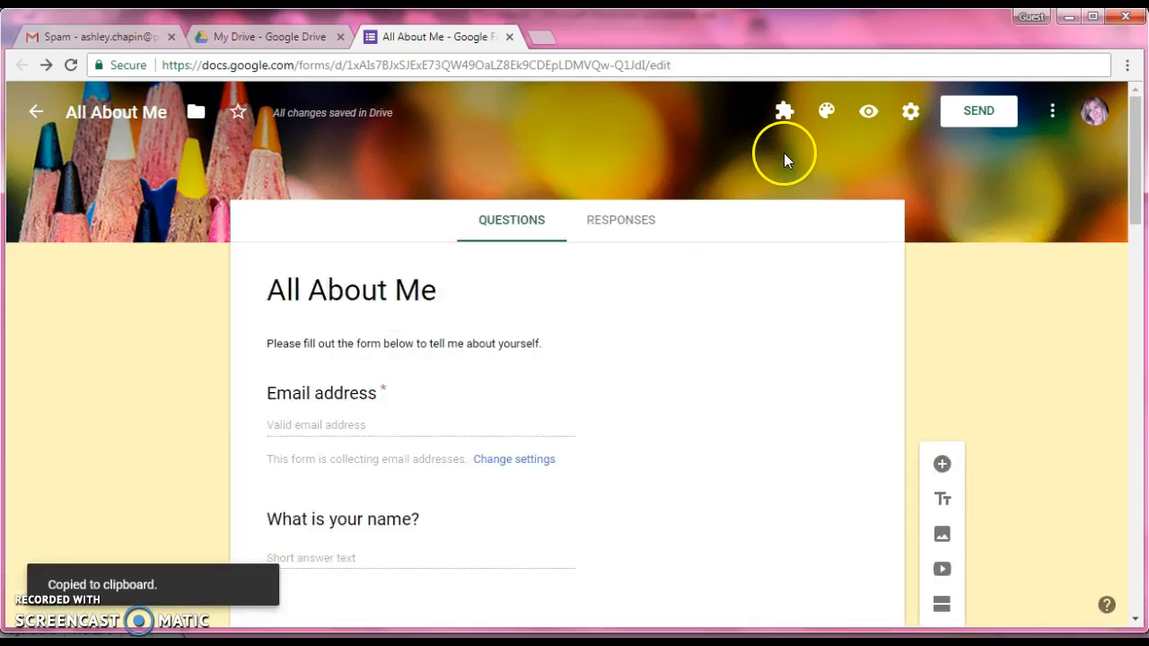
# Create a new spreadsheet named All About Me (Responses) for the form's responses, view it, and return to the form's questions.
pyautogui.click(618, 224)
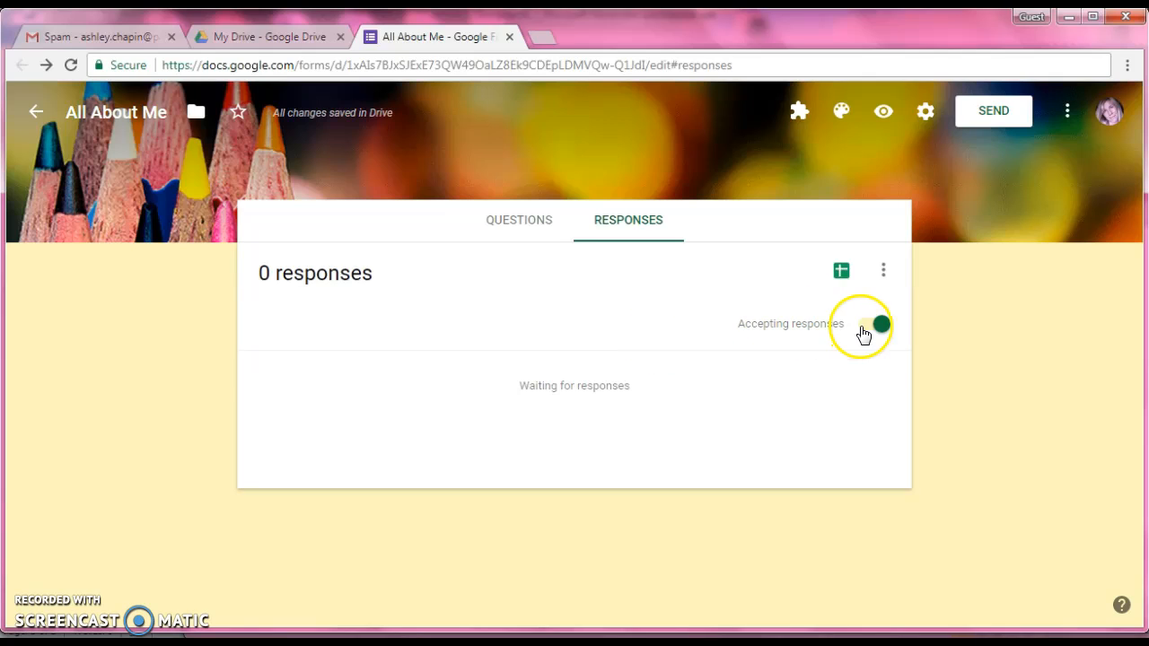
pyautogui.click(841, 270)
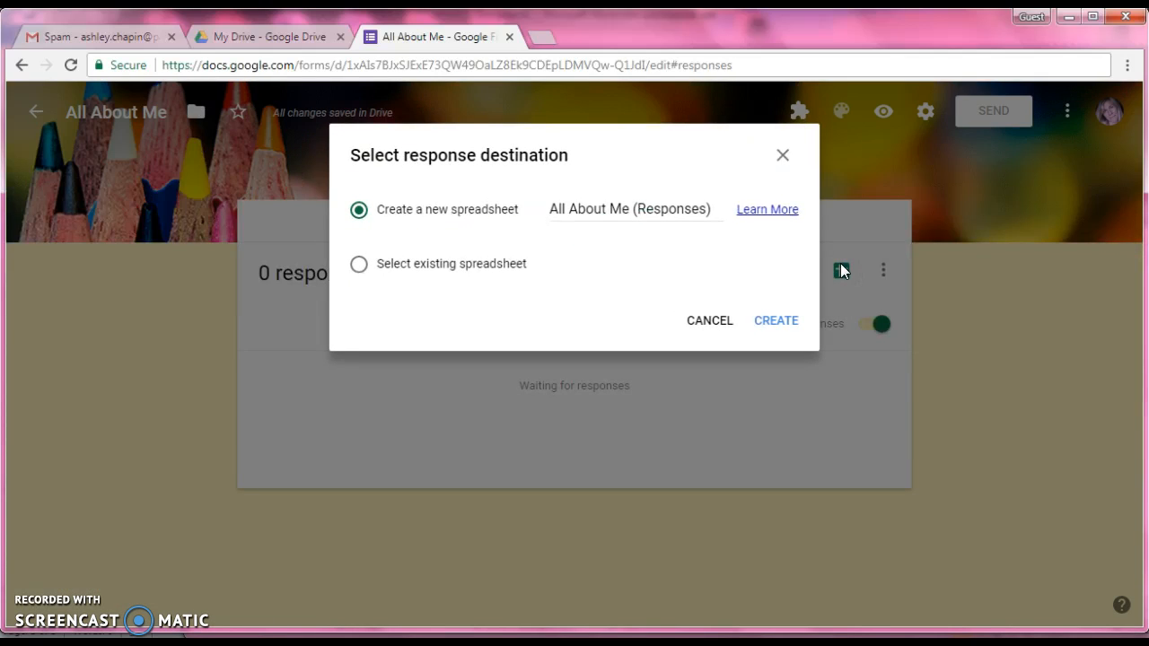
pyautogui.click(788, 324)
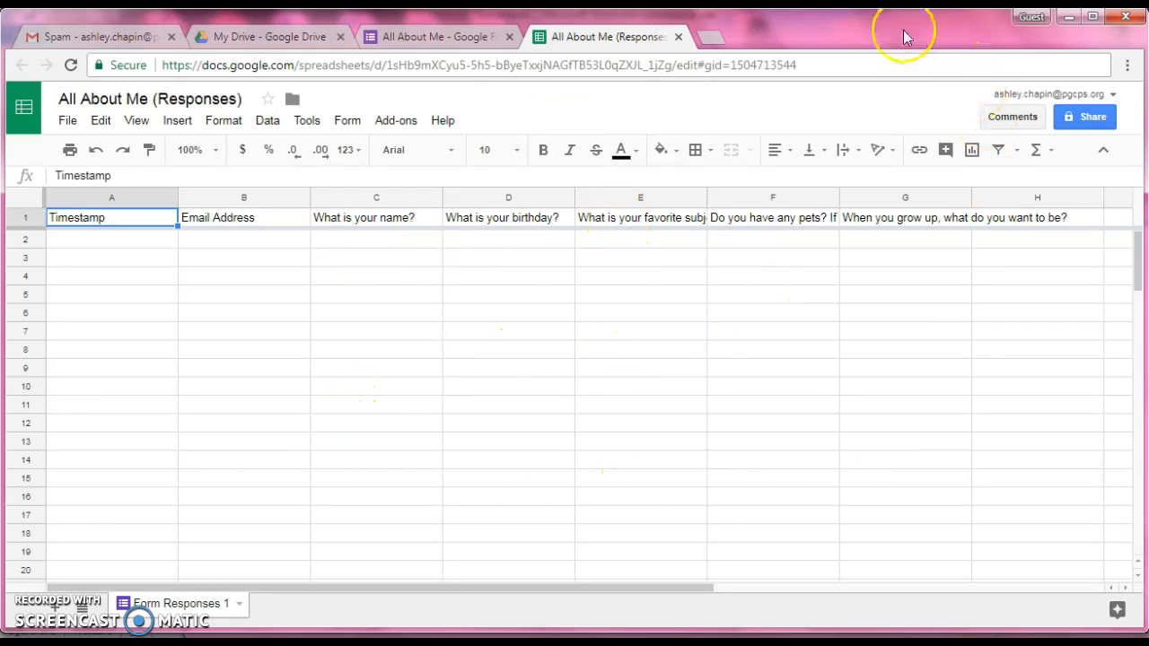
pyautogui.click(679, 38)
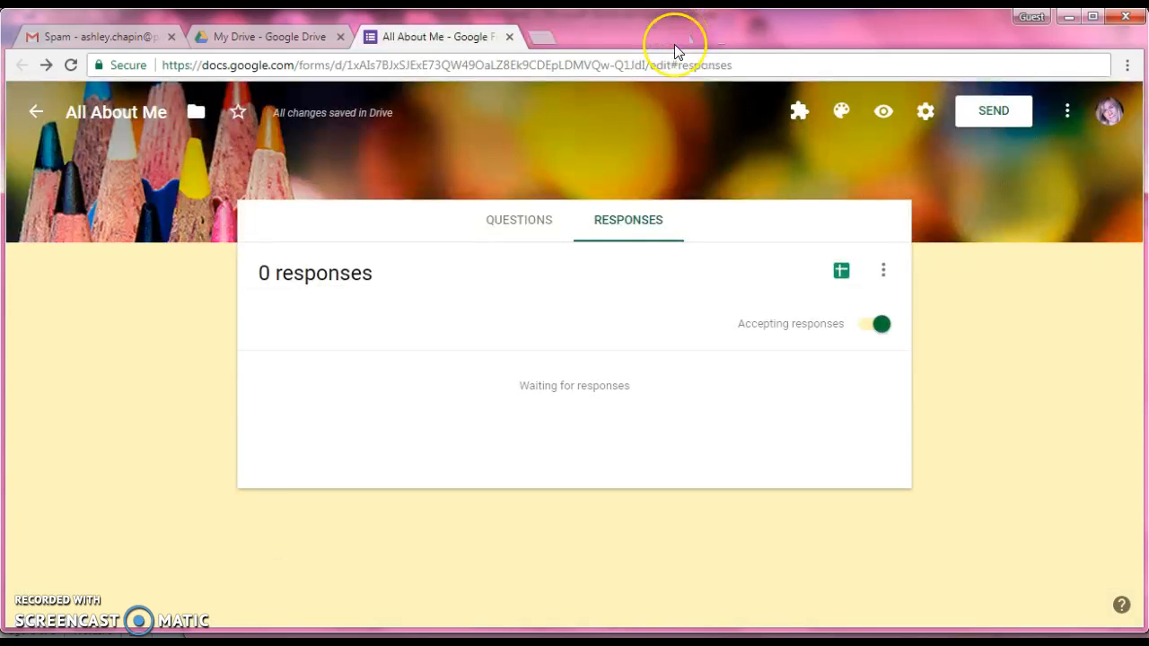
pyautogui.click(510, 223)
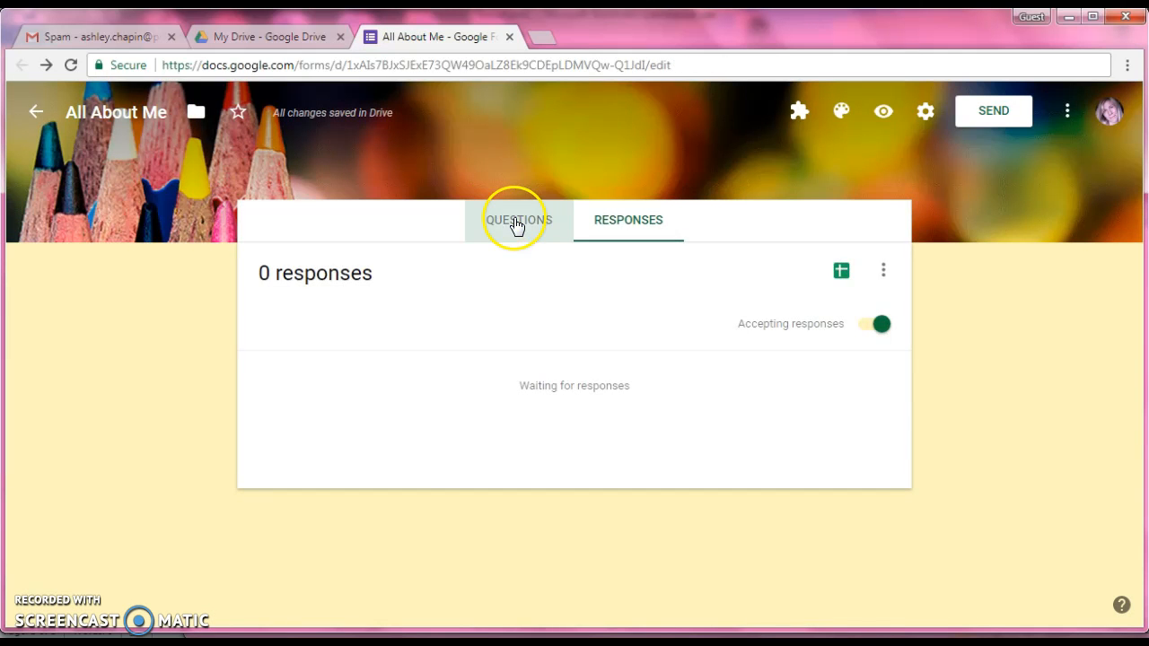